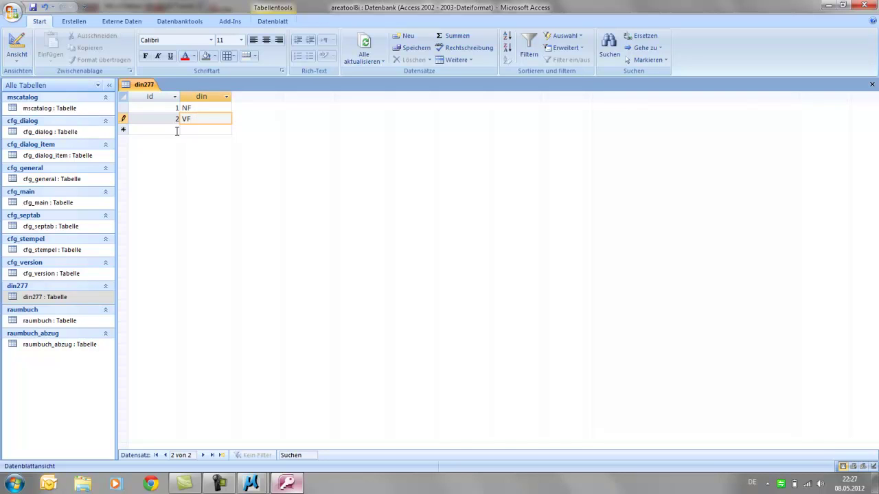
# Step: Add a record with id 3 and din TF to the din277 table, and close the table
pyautogui.press('Tab')
pyautogui.write('3')
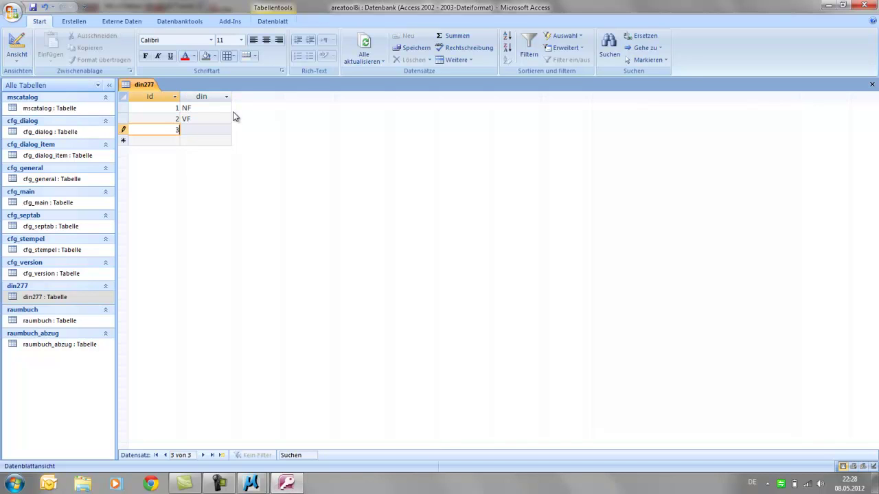
pyautogui.click(204, 134)
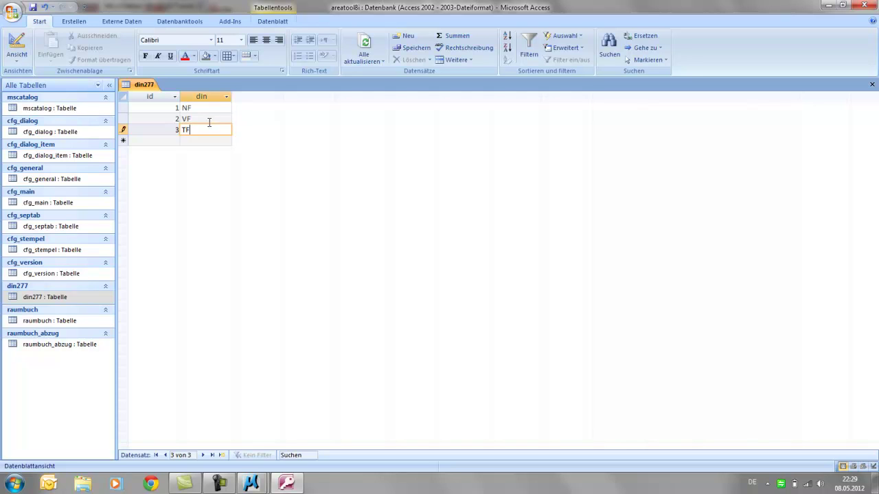
pyautogui.press('Up')
pyautogui.press('Up')
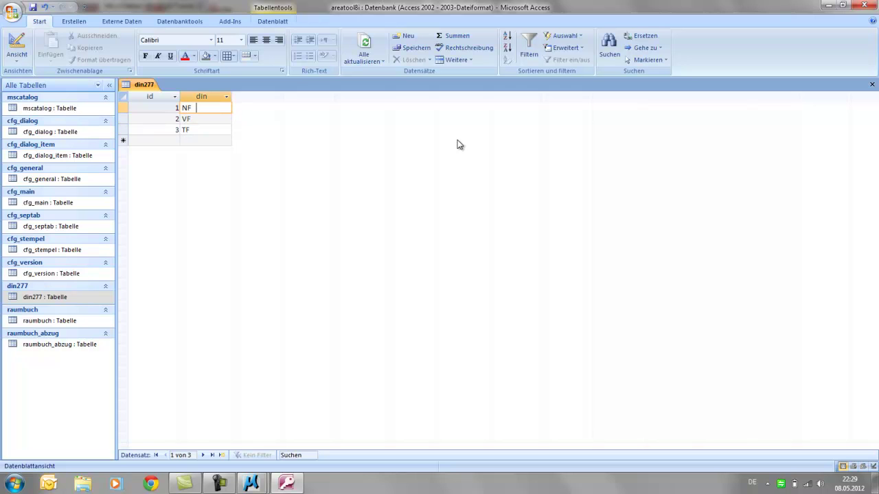
pyautogui.click(872, 84)
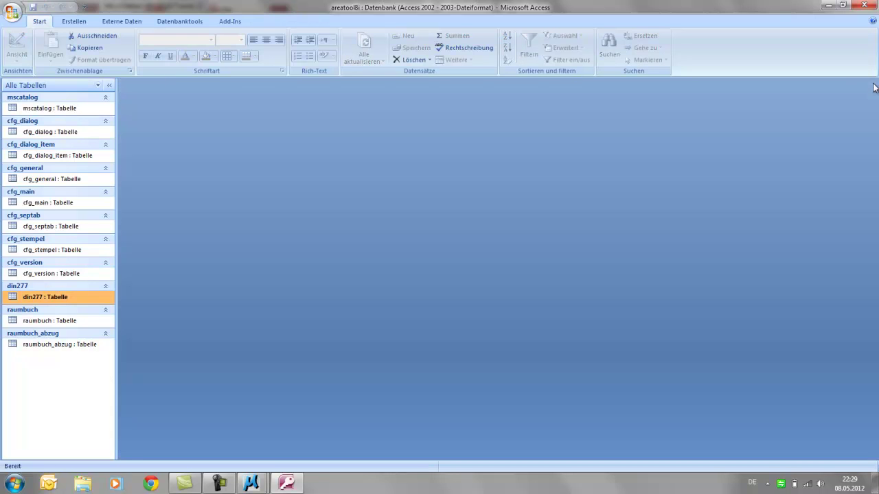
# Step: Switch to the MicroStation drawing areatool8i.dgn and close the Stempelfelder verknüpfen dialog
pyautogui.click(249, 485)
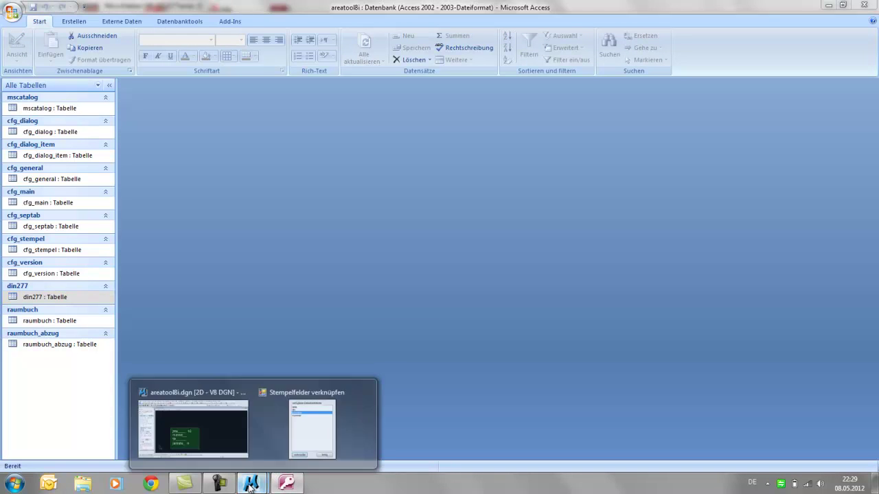
pyautogui.moveTo(210, 428)
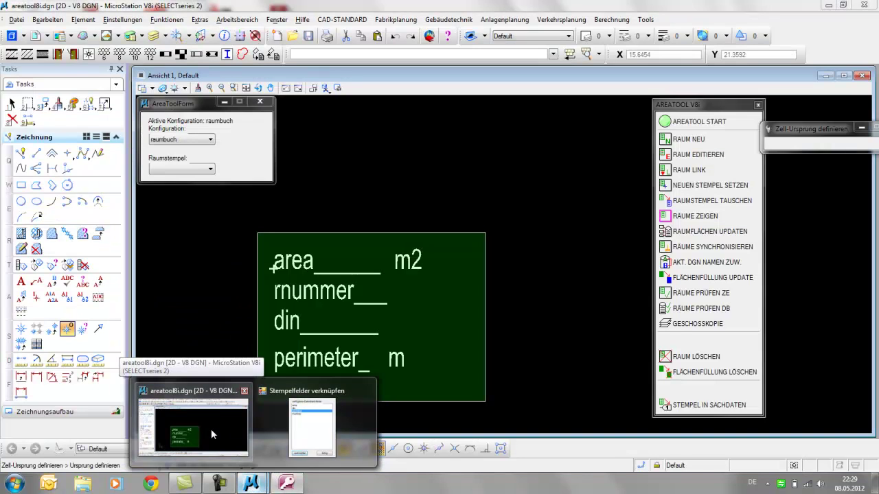
pyautogui.click(211, 428)
pyautogui.moveTo(267, 474)
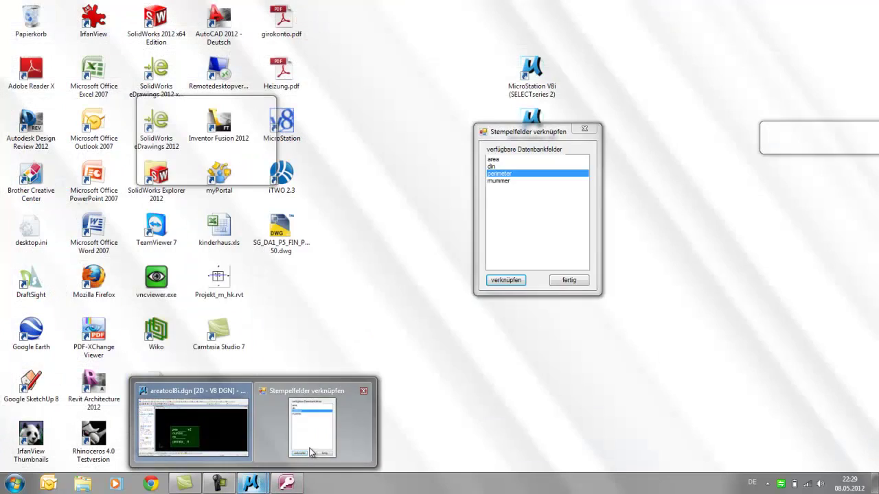
pyautogui.click(313, 425)
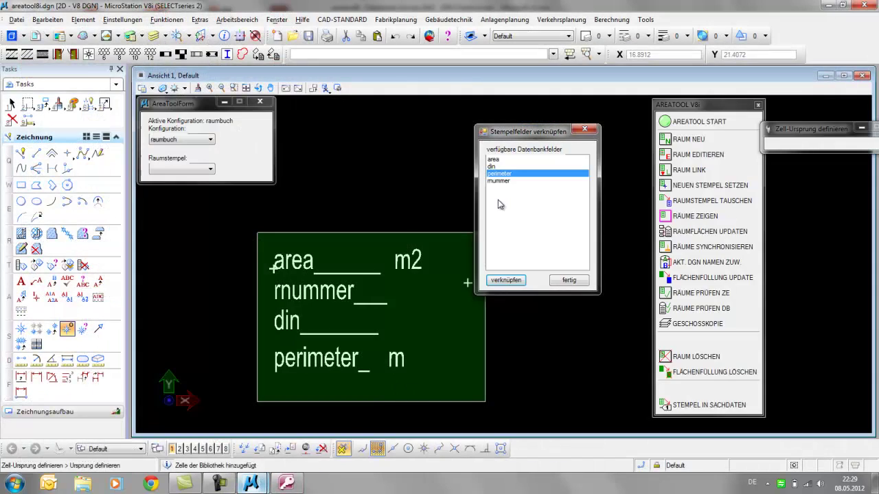
pyautogui.click(584, 129)
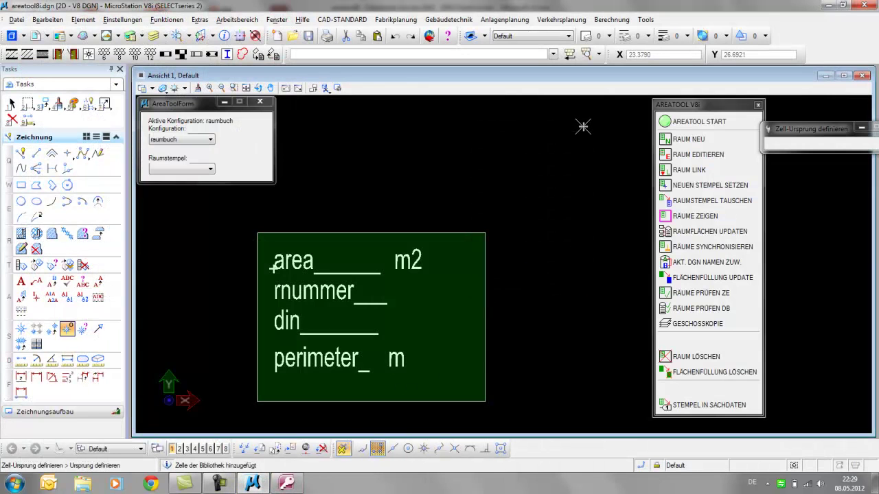
# Step: Draw an upright rectangle of about 125.6 m² in the free area beside the green stamp template
pyautogui.scroll(-5, 451, 251)
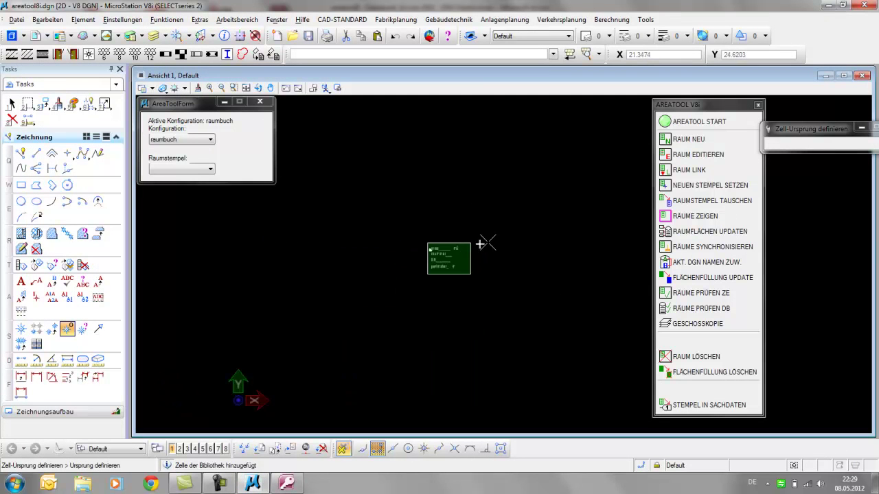
pyautogui.scroll(-4, 488, 243)
pyautogui.scroll(2, 402, 249)
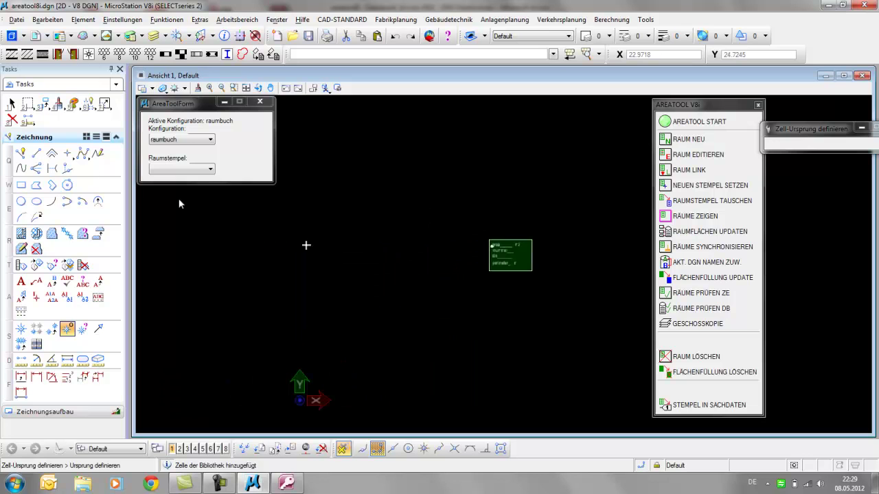
pyautogui.click(21, 184)
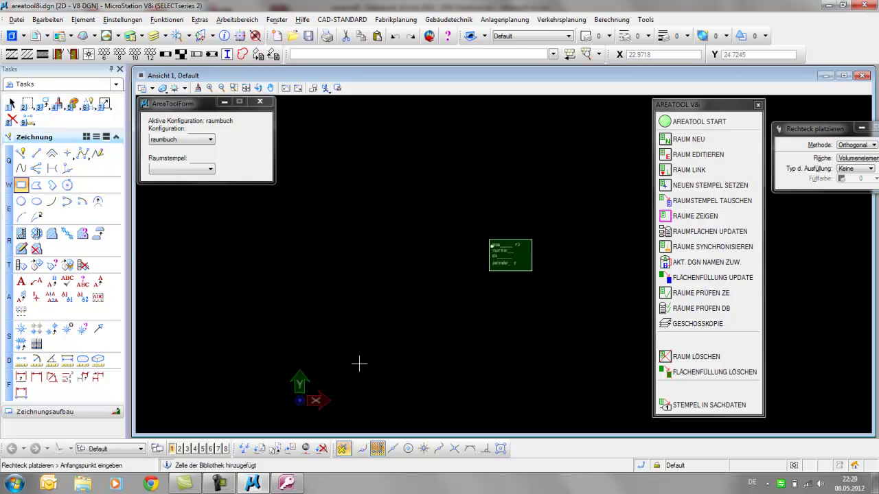
pyautogui.click(320, 377)
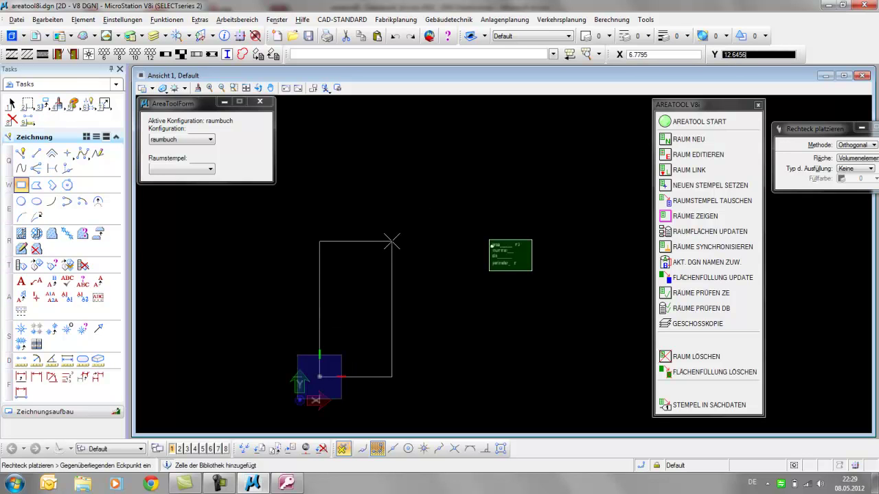
pyautogui.rightClick(425, 242)
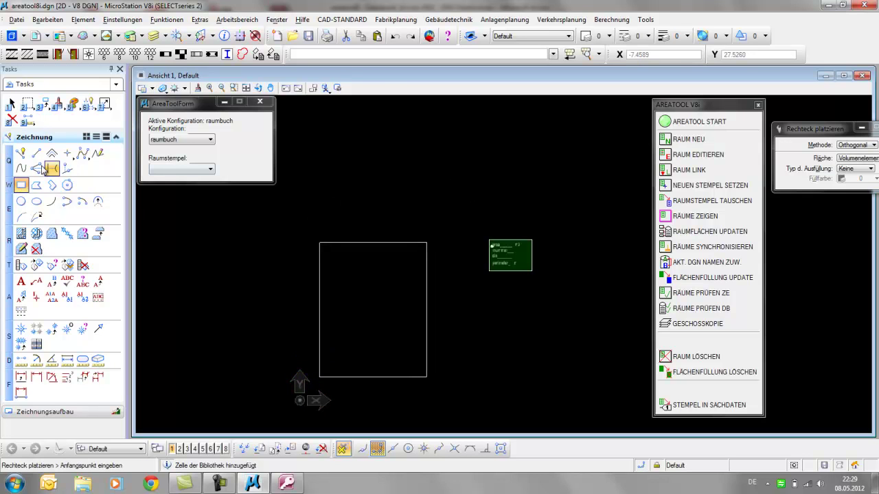
# Step: Draw a closed, irregular six-cornered SmartLine shape above the rectangle and the stamp template
pyautogui.click(22, 153)
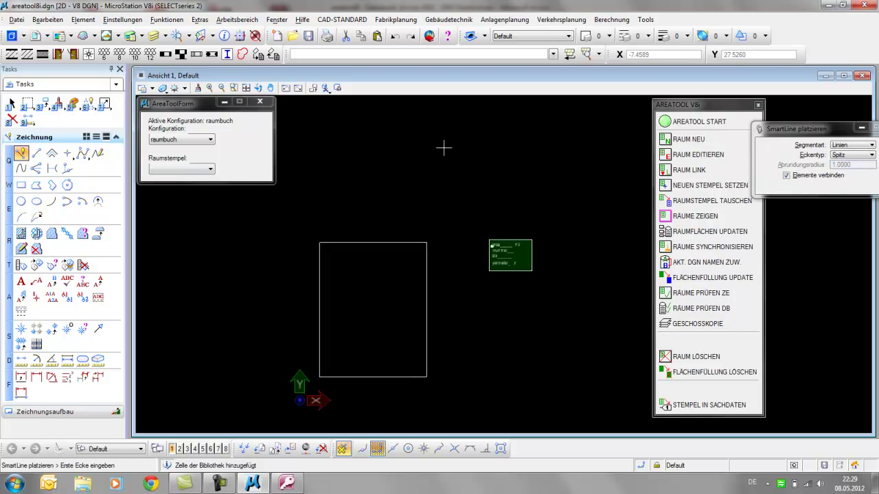
pyautogui.click(335, 162)
pyautogui.click(537, 118)
pyautogui.click(623, 164)
pyautogui.click(623, 227)
pyautogui.click(549, 197)
pyautogui.click(434, 211)
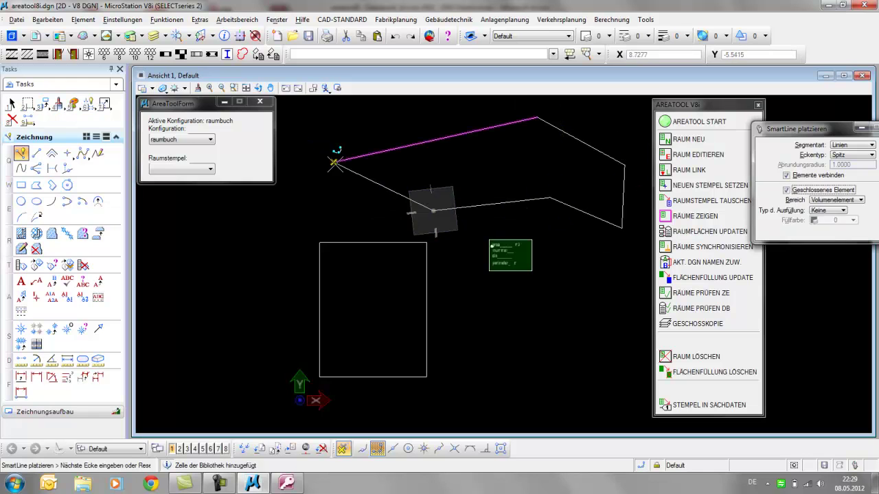
pyautogui.click(334, 162)
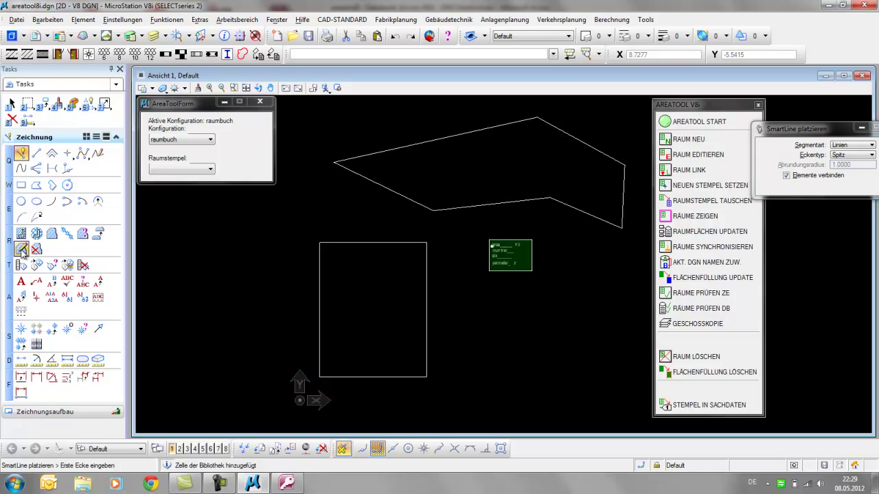
# Step: Draw a circle with a radius of about 5.5 m below and to the right of the stamp template
pyautogui.click(22, 203)
pyautogui.click(578, 363)
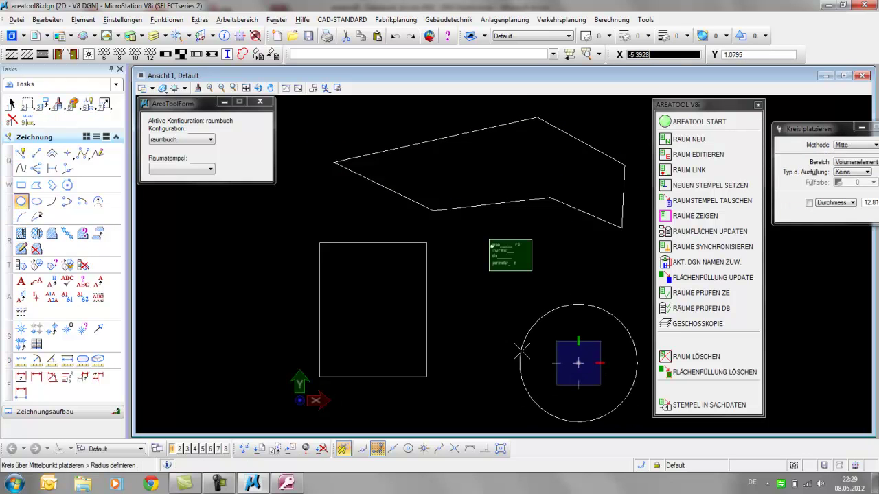
pyautogui.click(519, 352)
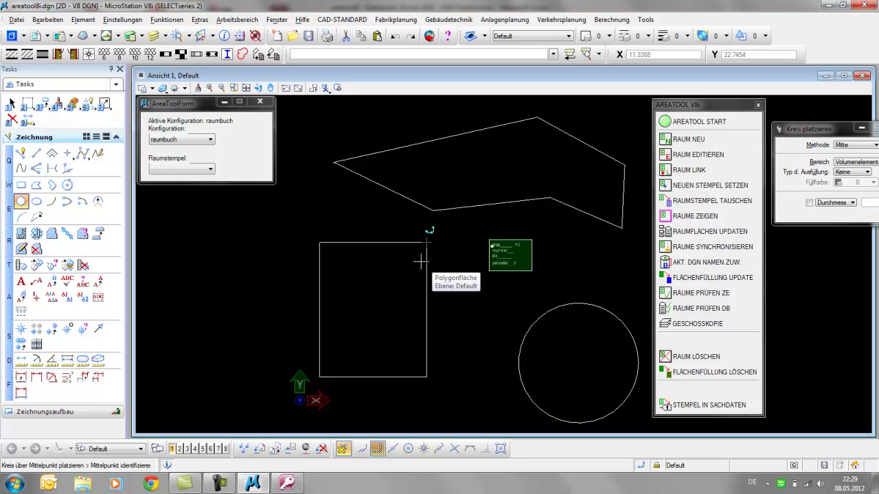
# Step: Delete the green stamp template box and its text placeholders from the drawing
pyautogui.click(27, 104)
pyautogui.click(11, 104)
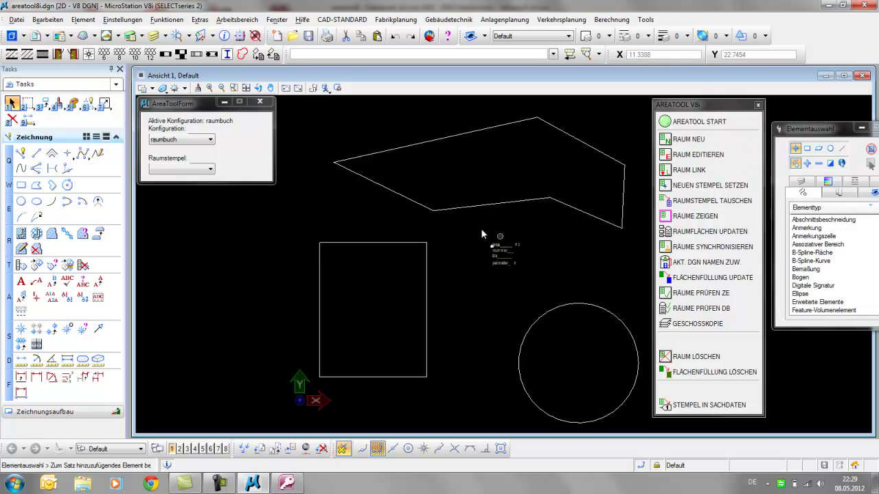
pyautogui.click(549, 281)
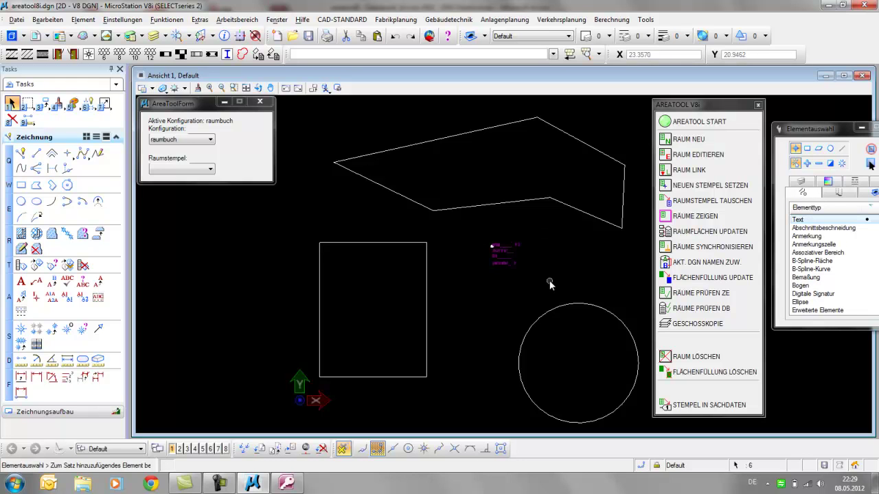
pyautogui.click(549, 285)
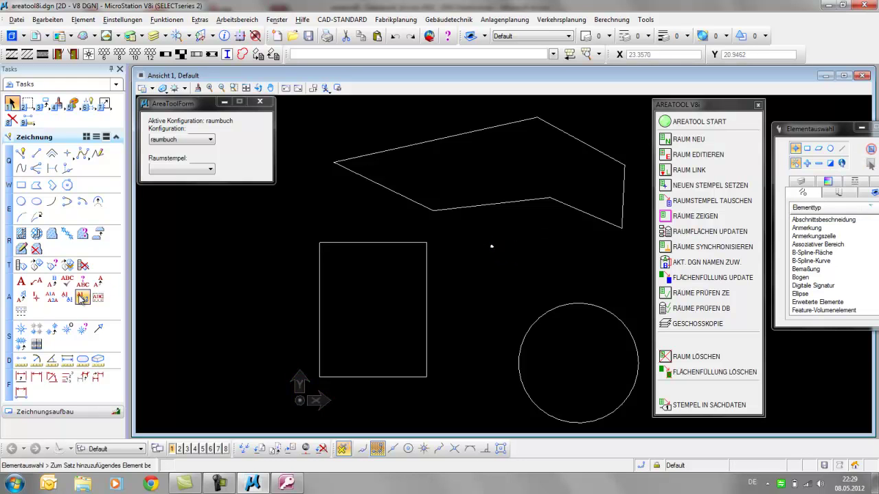
# Step: Start the AreaTool with the raumbuch configuration and use rst as the room stamp
pyautogui.click(687, 122)
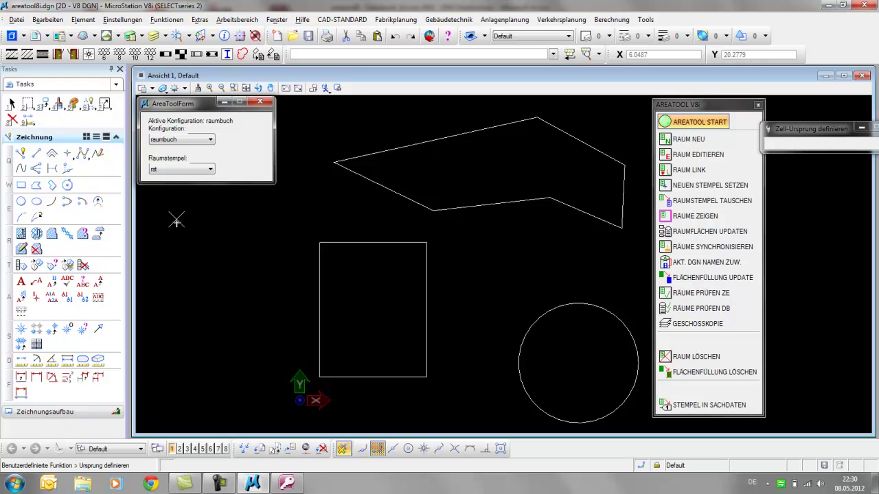
pyautogui.click(175, 170)
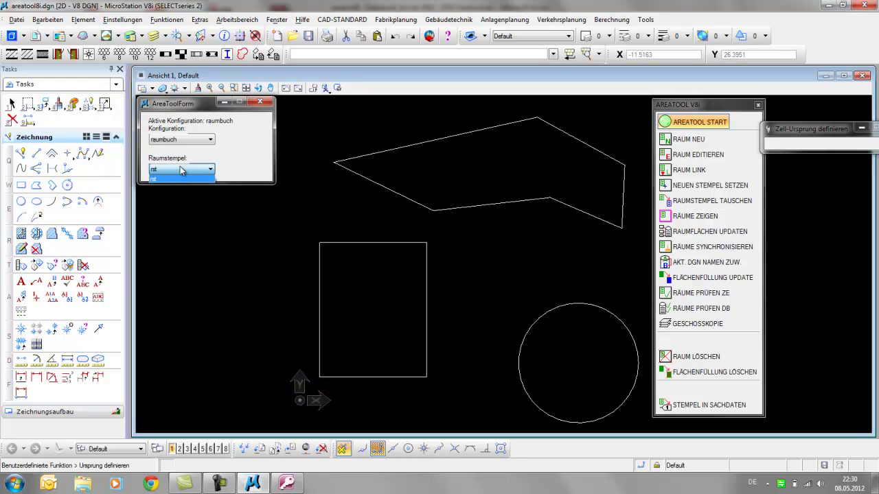
pyautogui.click(182, 170)
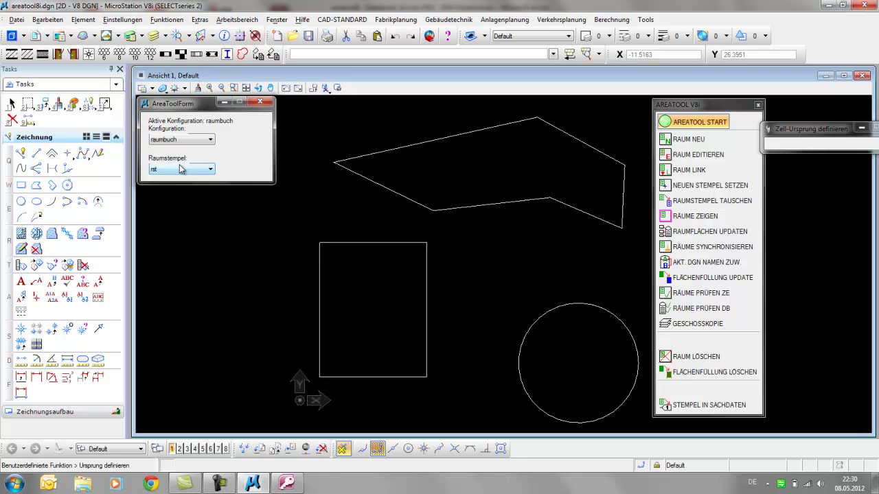
# Step: Create a new room from the rectangle with room number 4711 and DIN277 type NF, and apply the room data
pyautogui.click(680, 140)
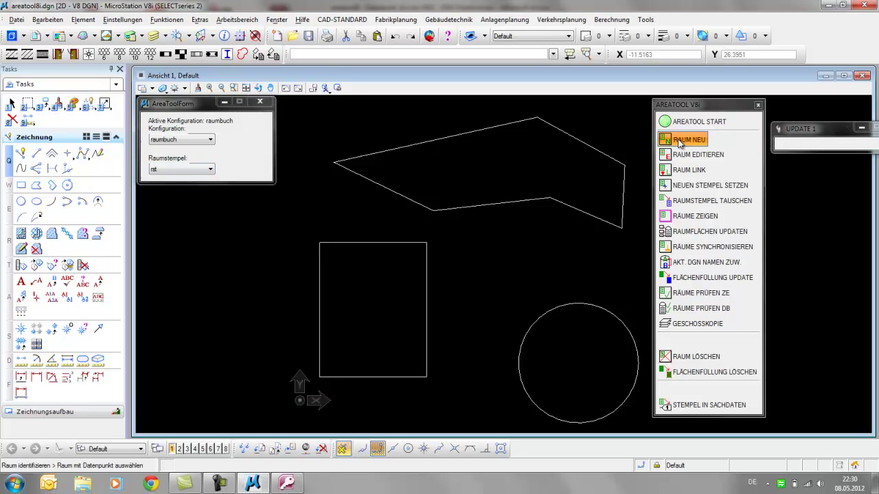
pyautogui.click(365, 290)
pyautogui.moveTo(83, 32); pyautogui.dragTo(202, 205)
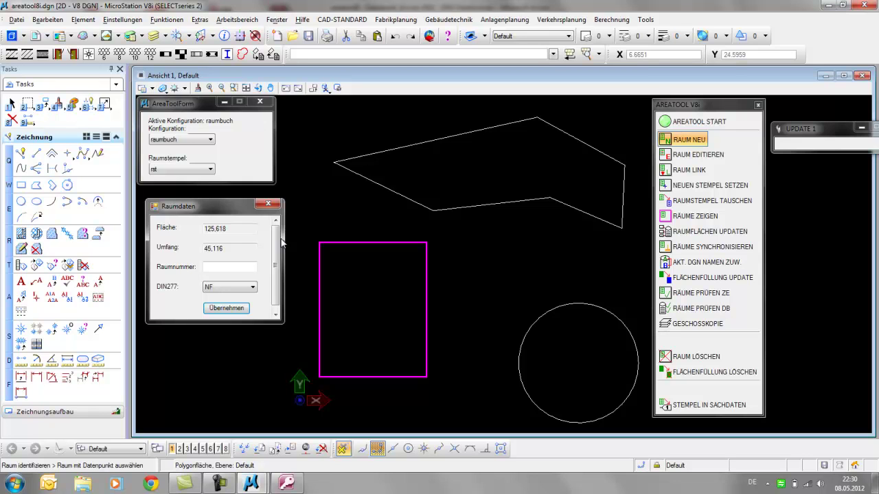
pyautogui.click(251, 287)
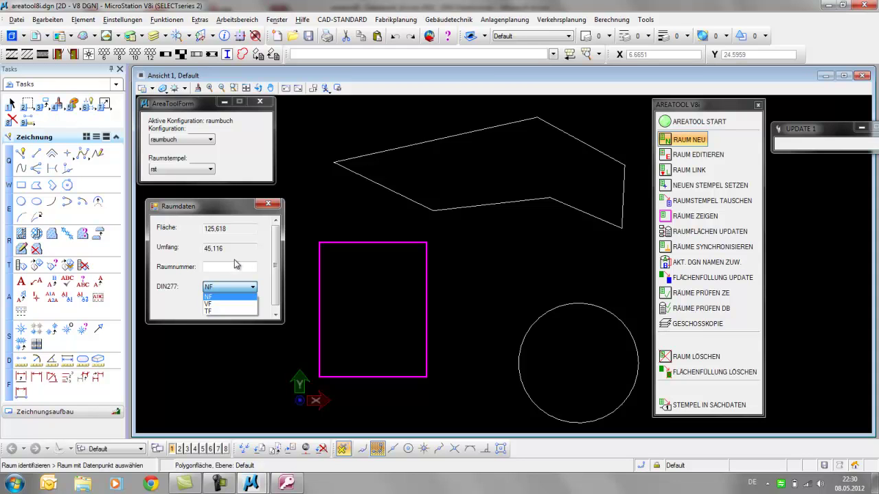
pyautogui.click(232, 265)
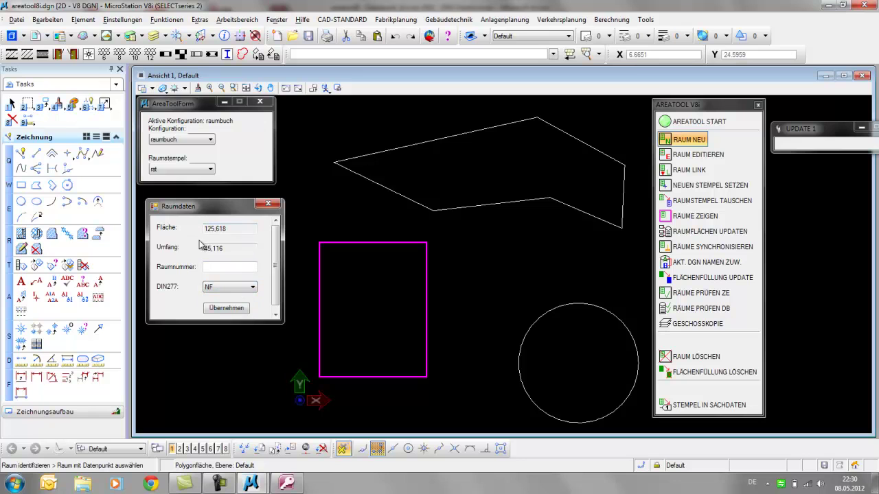
pyautogui.click(238, 267)
pyautogui.press('Tab')
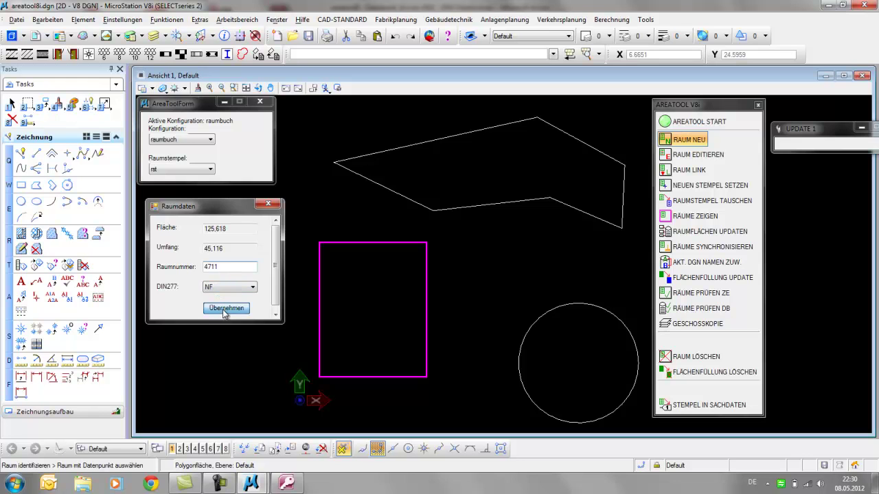
pyautogui.click(225, 309)
# Step: Place the room stamp inside the rectangle near its upper middle and examine the filled-in fields
pyautogui.scroll(5, 374, 270)
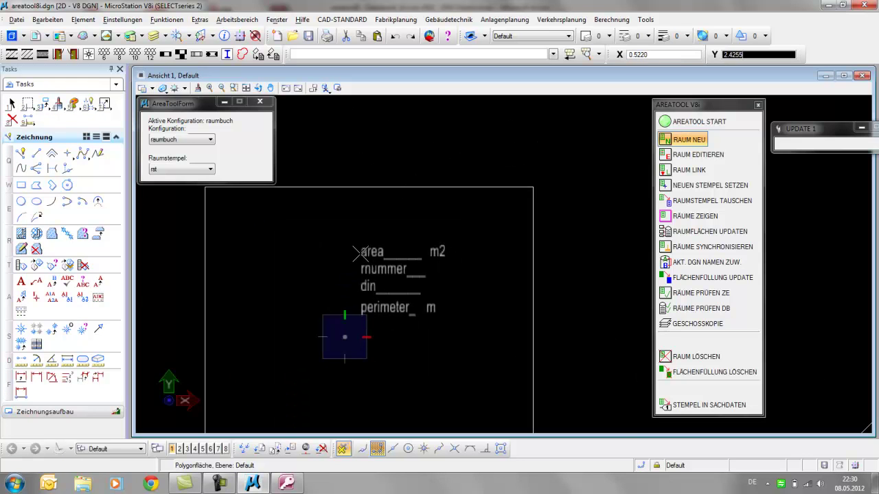
pyautogui.click(363, 249)
pyautogui.scroll(-5, 374, 309)
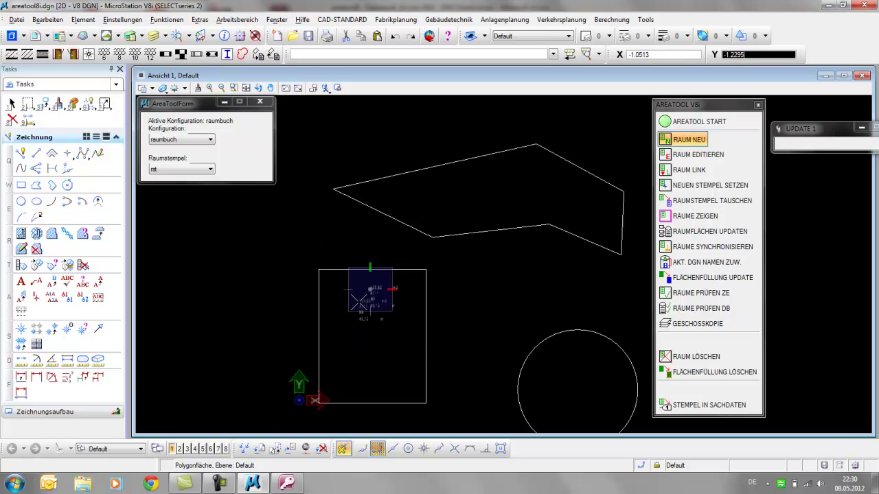
pyautogui.scroll(3, 358, 299)
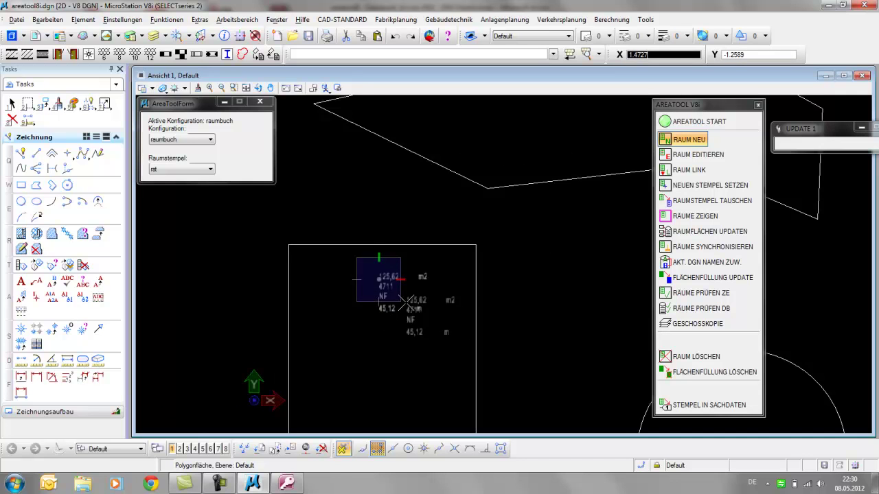
pyautogui.scroll(-3, 410, 302)
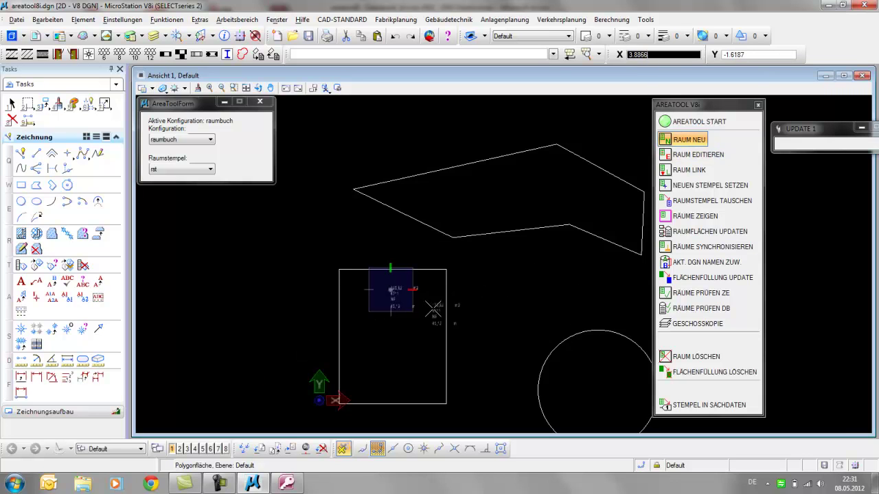
pyautogui.scroll(5, 400, 293)
pyautogui.scroll(-2, 400, 293)
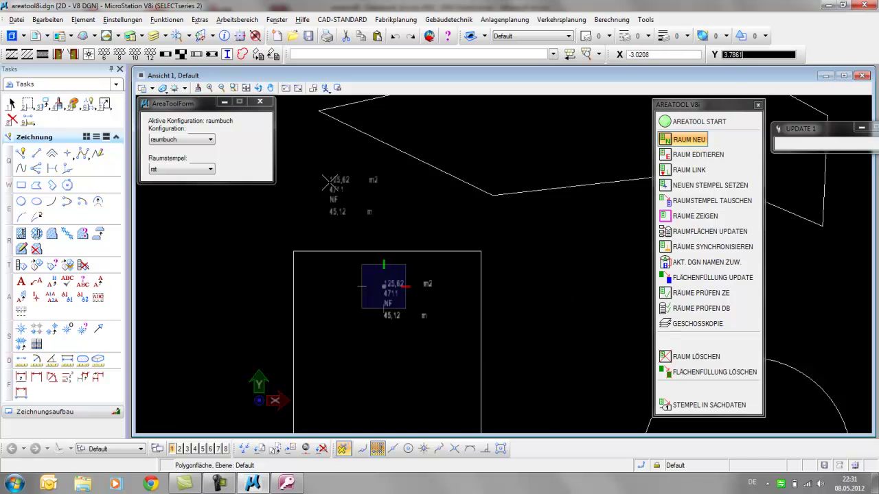
# Step: Create a new room from the polygon with room number 4712 and DIN277 type VF, and place its room stamp inside the polygon
pyautogui.rightClick(518, 319)
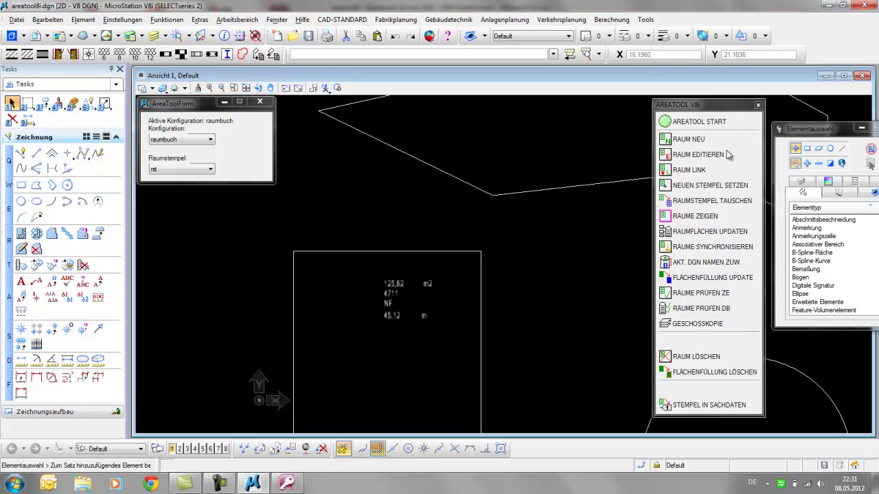
pyautogui.click(688, 140)
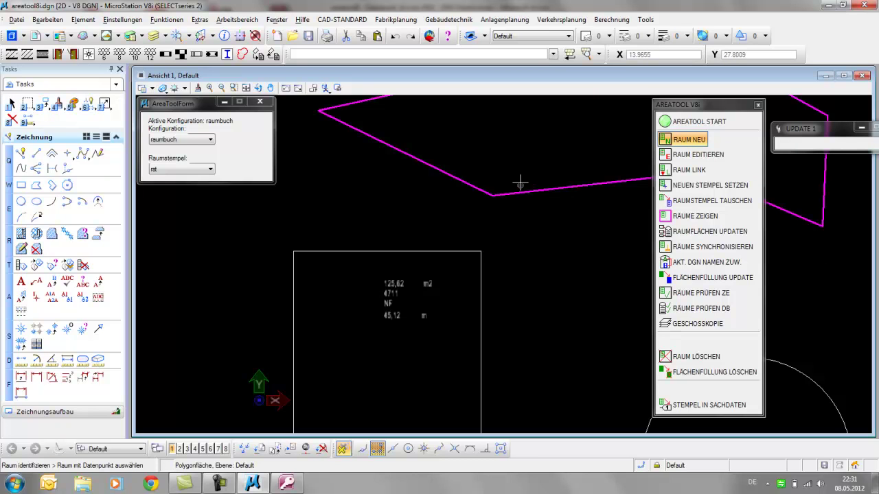
pyautogui.click(519, 157)
pyautogui.click(124, 108)
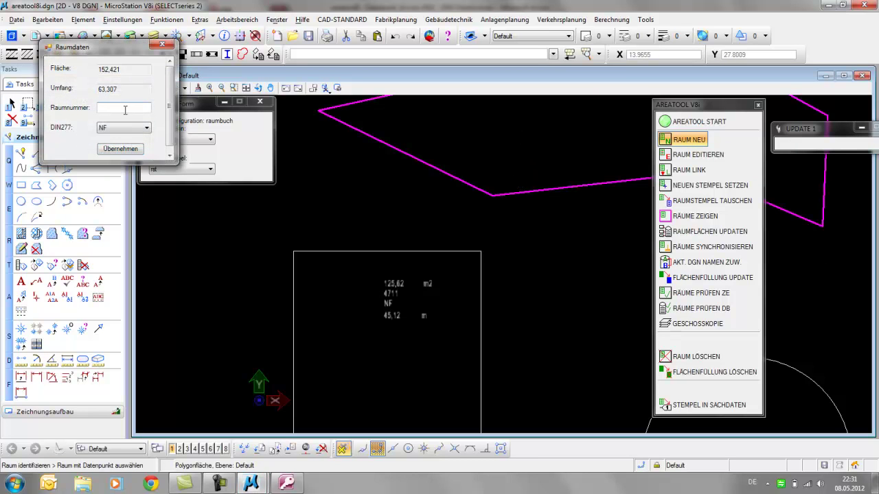
pyautogui.write('4712')
pyautogui.click(123, 128)
pyautogui.click(117, 145)
pyautogui.click(129, 149)
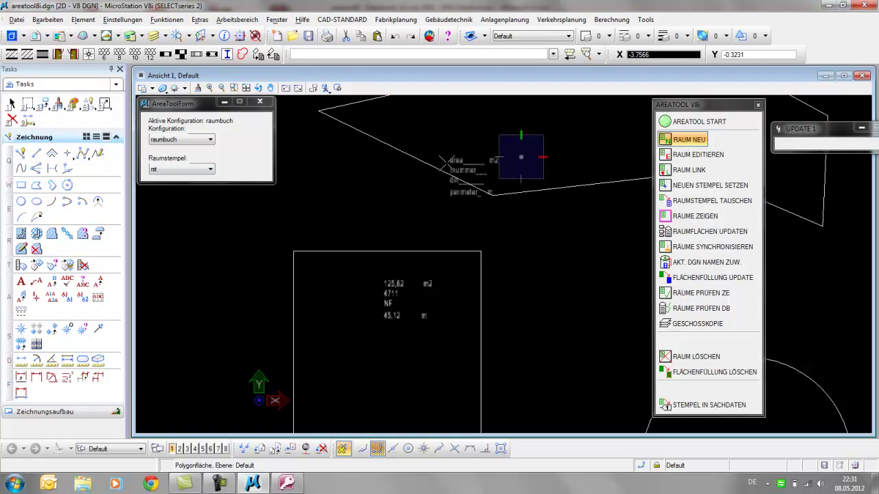
pyautogui.scroll(-5, 432, 170)
pyautogui.scroll(3, 546, 248)
pyautogui.scroll(-3, 545, 247)
pyautogui.scroll(3, 566, 269)
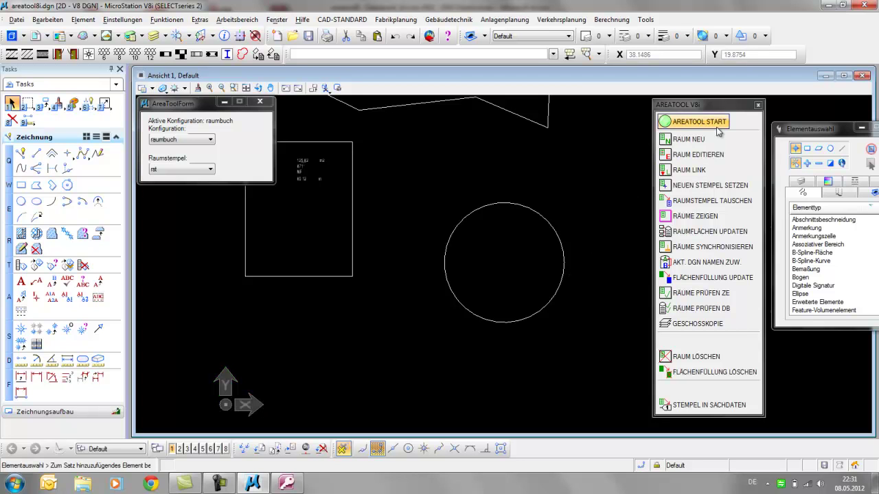
# Step: Create a new room from the circle with room number 4713 and DIN277 type TF, and place its stamp outside the circle's upper-left edge
pyautogui.click(691, 136)
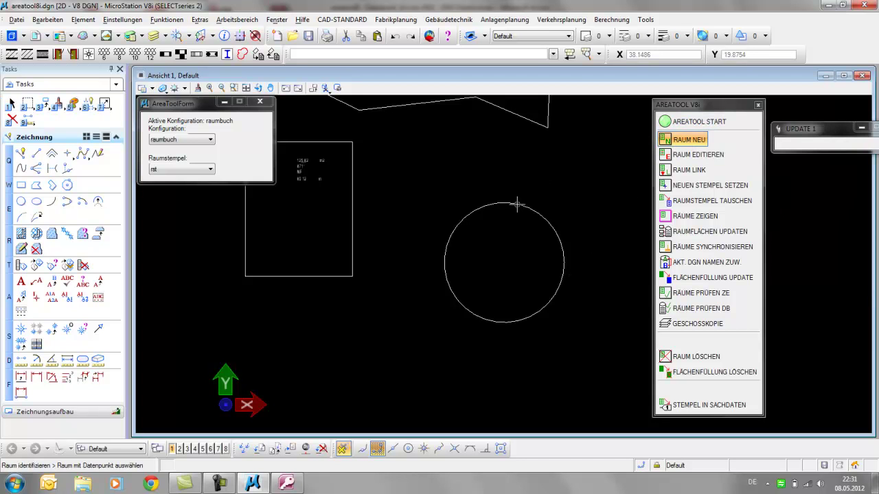
pyautogui.click(480, 266)
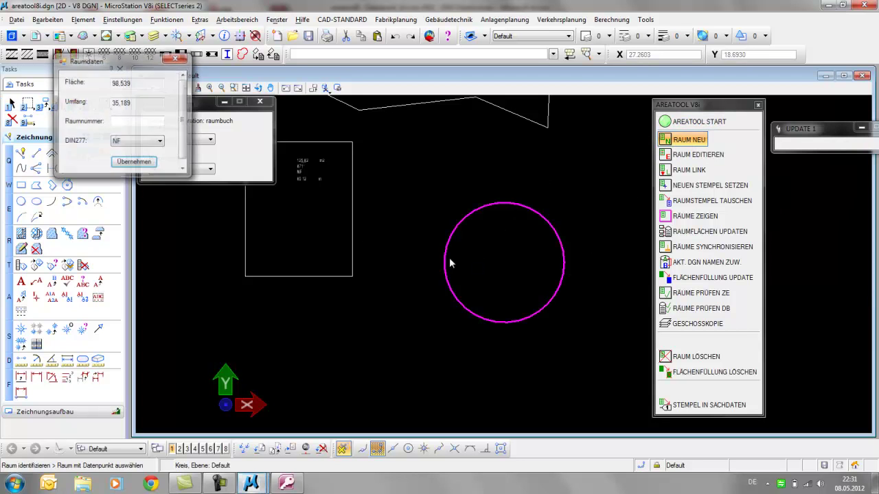
pyautogui.click(131, 121)
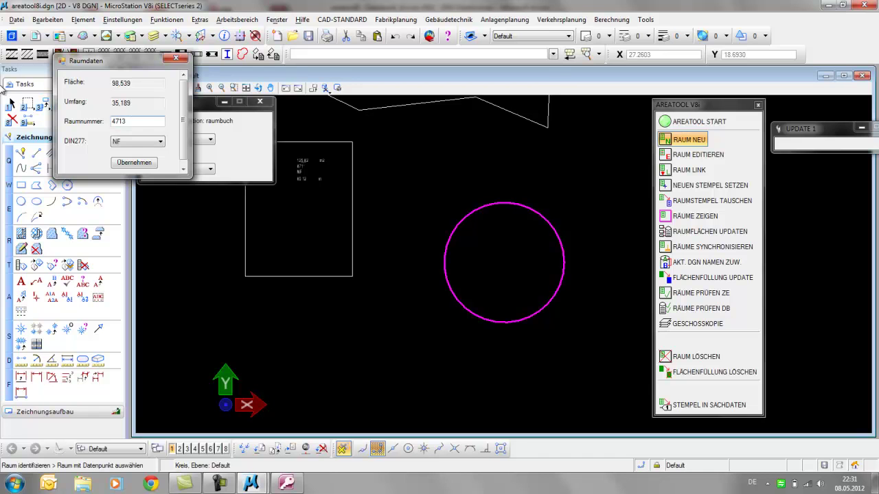
pyautogui.click(150, 142)
pyautogui.click(144, 166)
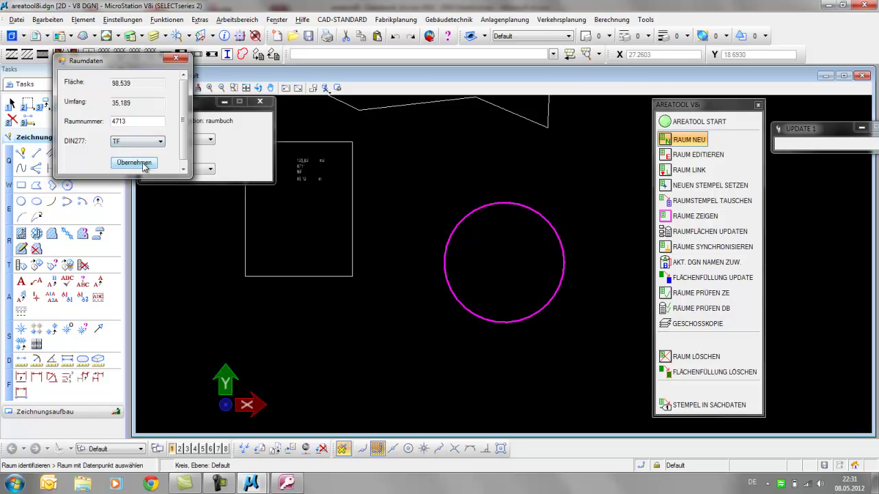
pyautogui.click(142, 165)
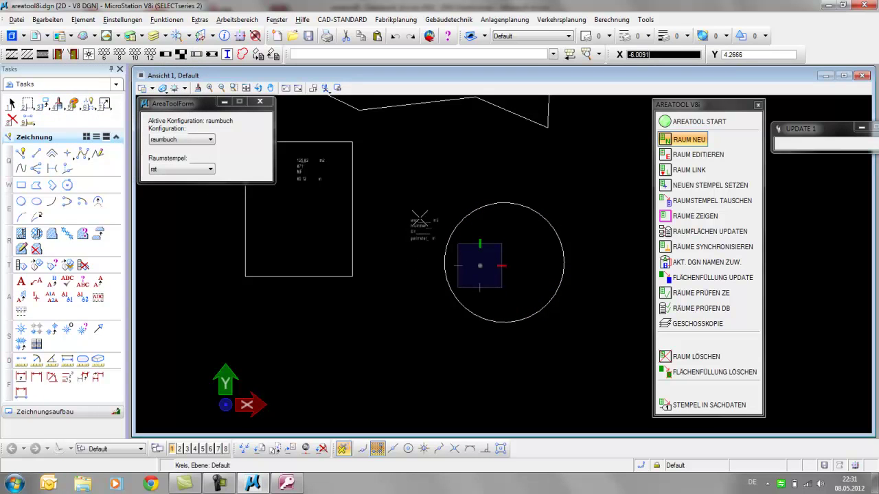
pyautogui.click(426, 212)
pyautogui.scroll(6, 439, 231)
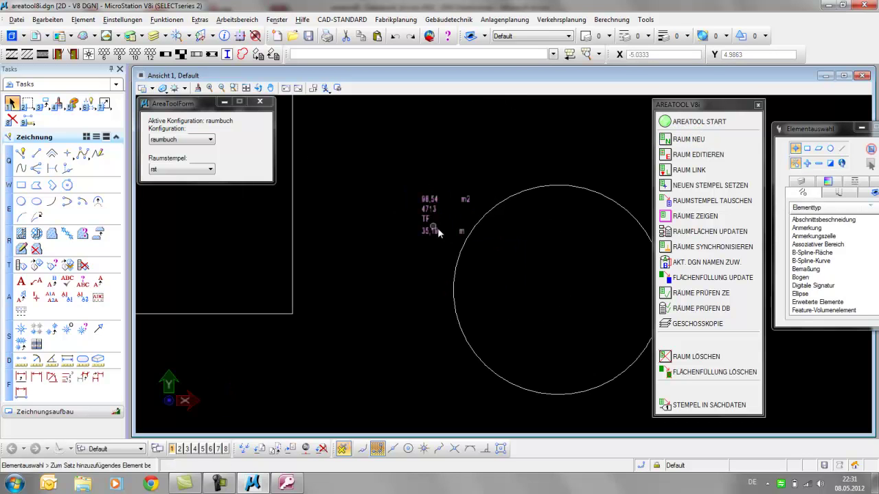
# Step: Examine the area, room number, DIN277 type and perimeter in the circle's room stamp
pyautogui.scroll(-9, 446, 232)
pyautogui.scroll(4, 495, 232)
pyautogui.scroll(-6, 474, 202)
pyautogui.scroll(3, 473, 202)
pyautogui.scroll(5, 460, 249)
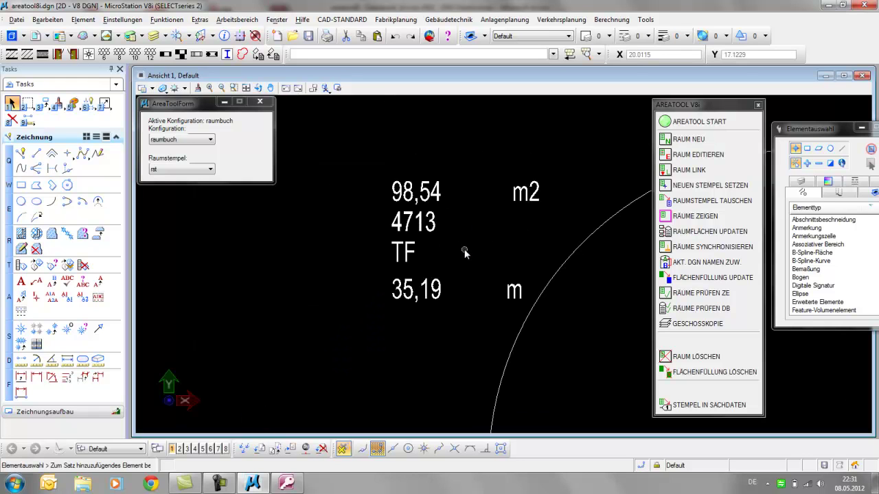
pyautogui.scroll(-4, 464, 253)
pyautogui.scroll(-3, 474, 246)
pyautogui.scroll(5, 475, 246)
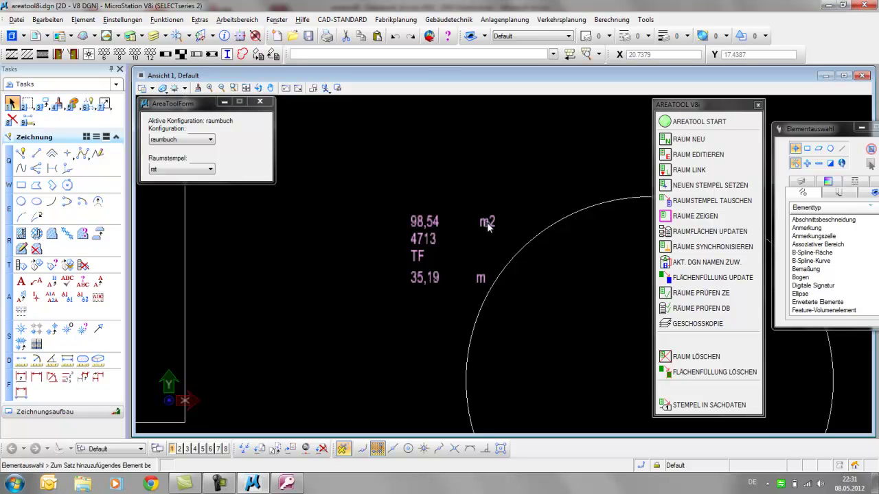
pyautogui.scroll(2, 475, 243)
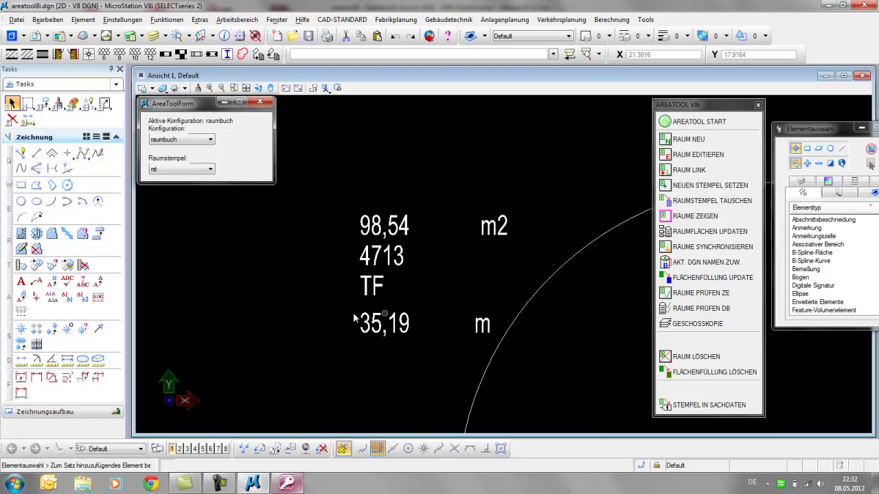
# Step: Switch to Access, open the raumbuch table and widen the area and perimeter columns to show their full values
pyautogui.click(287, 483)
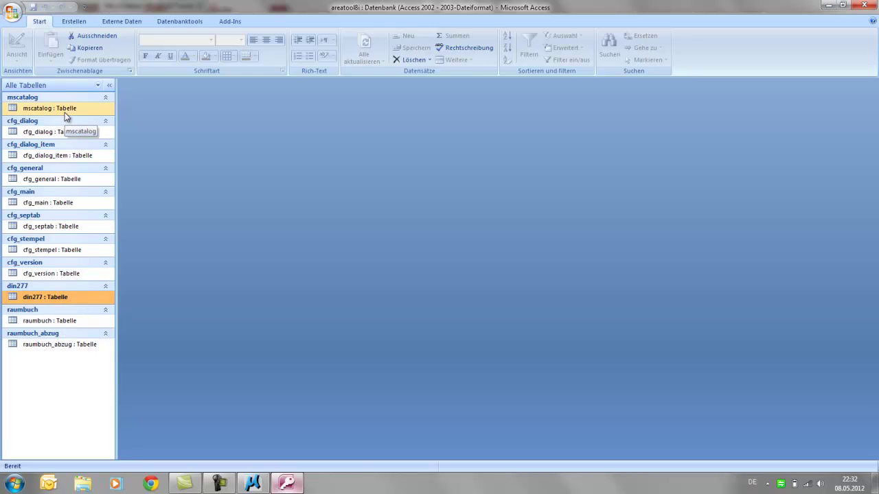
pyautogui.doubleClick(43, 322)
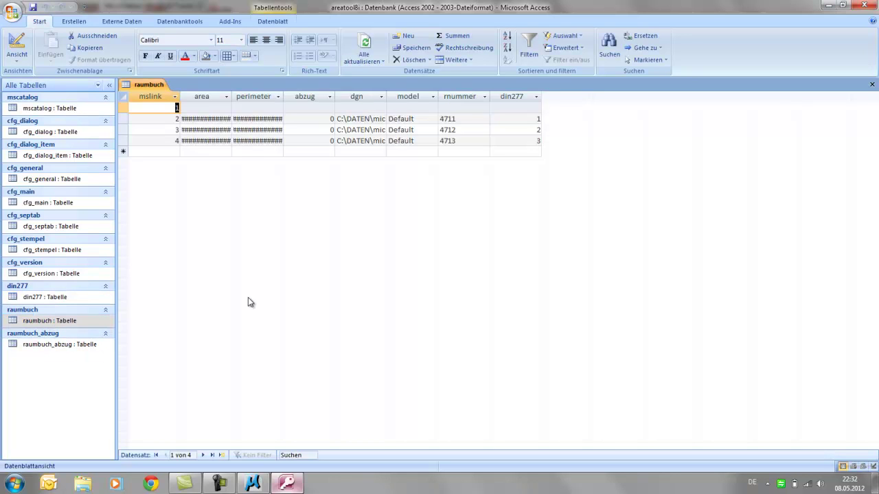
pyautogui.moveTo(232, 96); pyautogui.dragTo(389, 98)
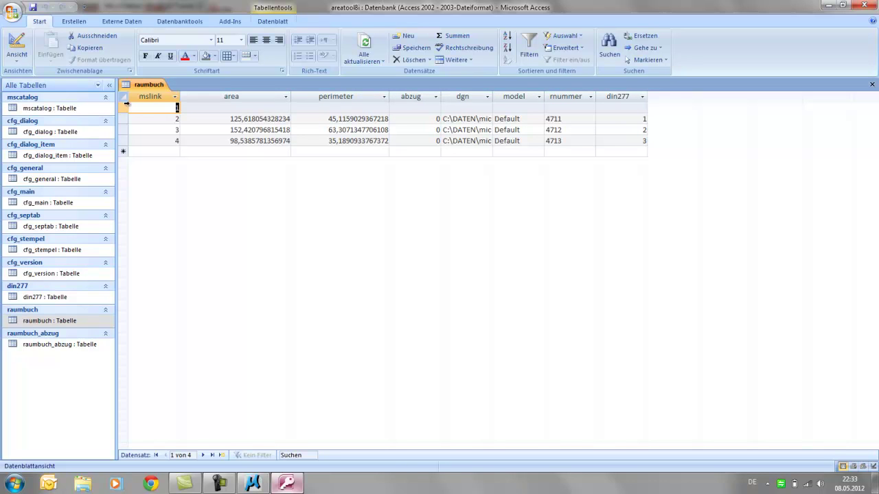
# Step: Delete the empty record with mslink 1 from the raumbuch table
pyautogui.click(122, 107)
pyautogui.press('Delete')
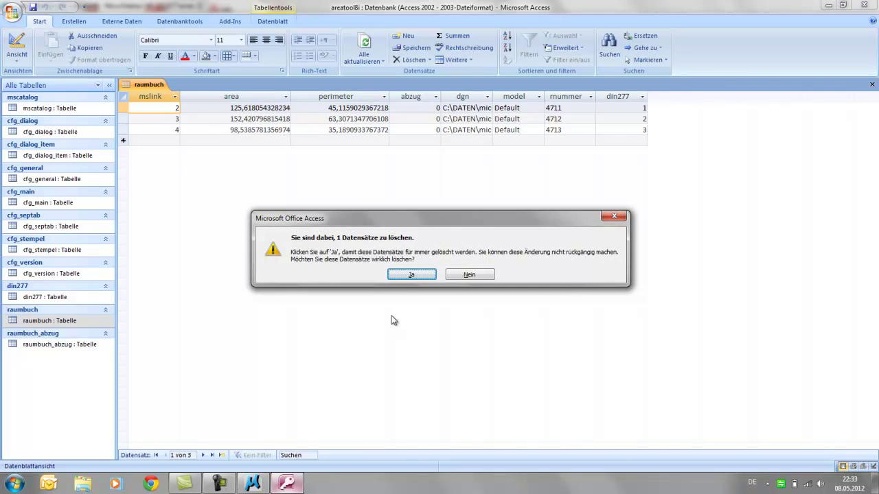
pyautogui.click(411, 274)
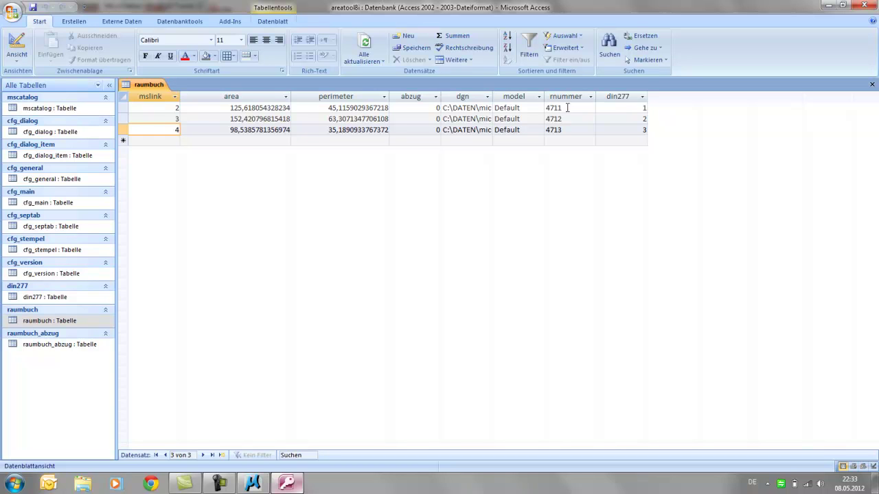
# Step: Set the three records' room numbers to 4811, 4812 and 4813, and close the raumbuch table with its layout changes saved
pyautogui.click(567, 108)
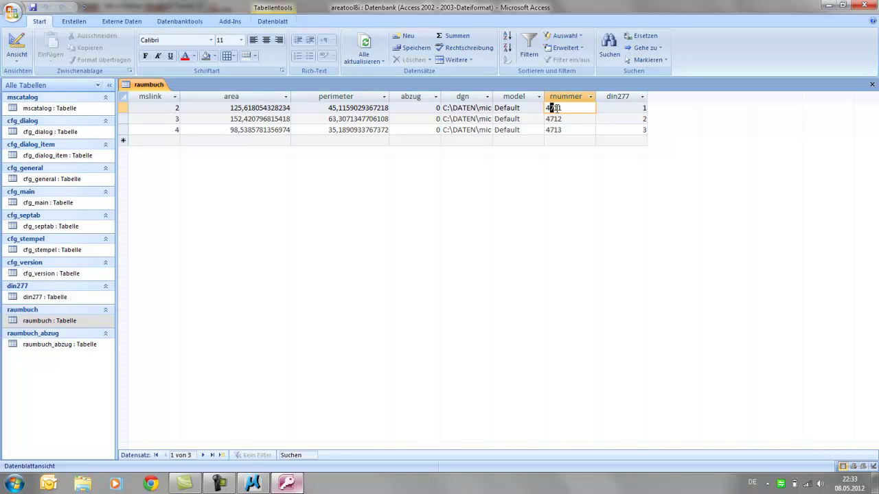
pyautogui.write('8')
pyautogui.click(548, 119)
pyautogui.press('Right')
pyautogui.write('8')
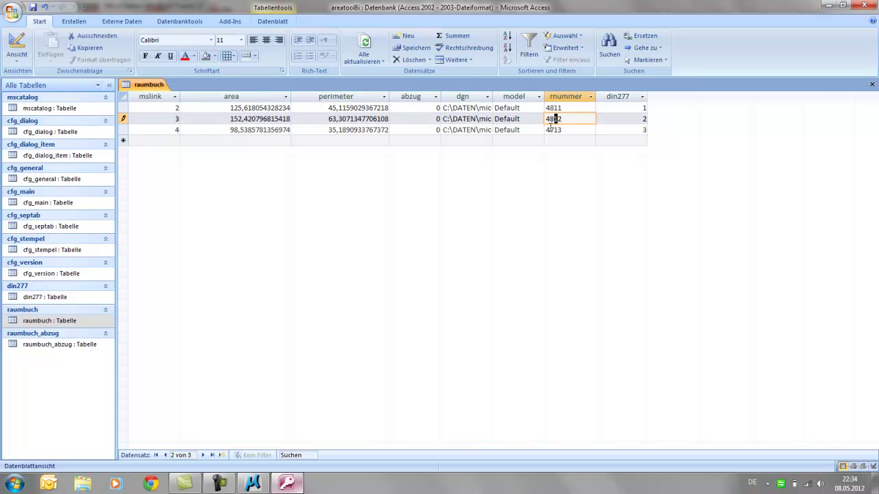
pyautogui.click(548, 130)
pyautogui.press('Right')
pyautogui.write('8')
pyautogui.click(571, 109)
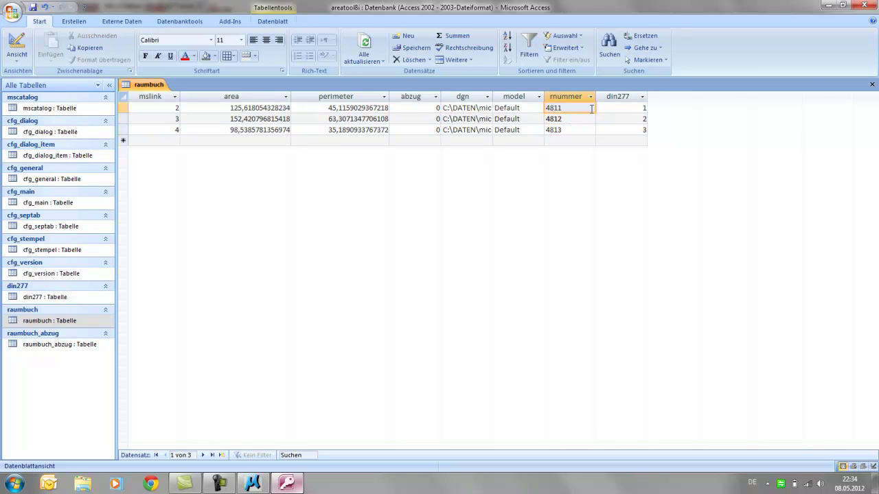
pyautogui.click(870, 86)
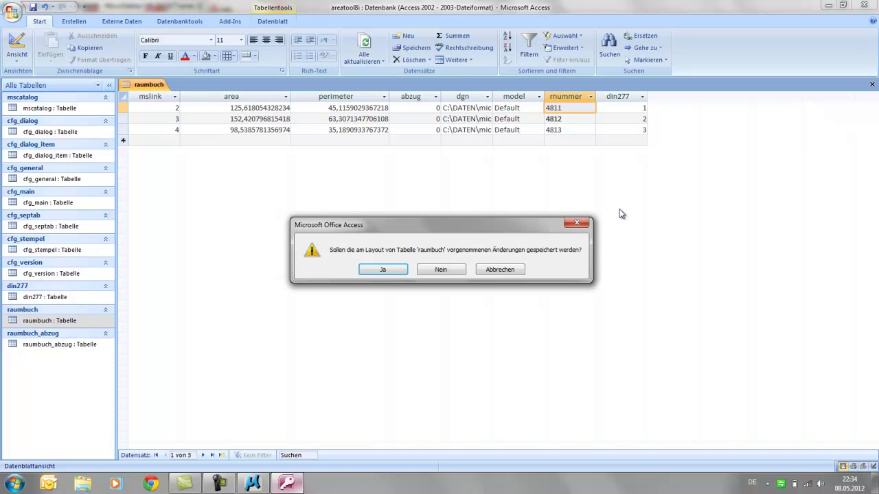
pyautogui.click(384, 269)
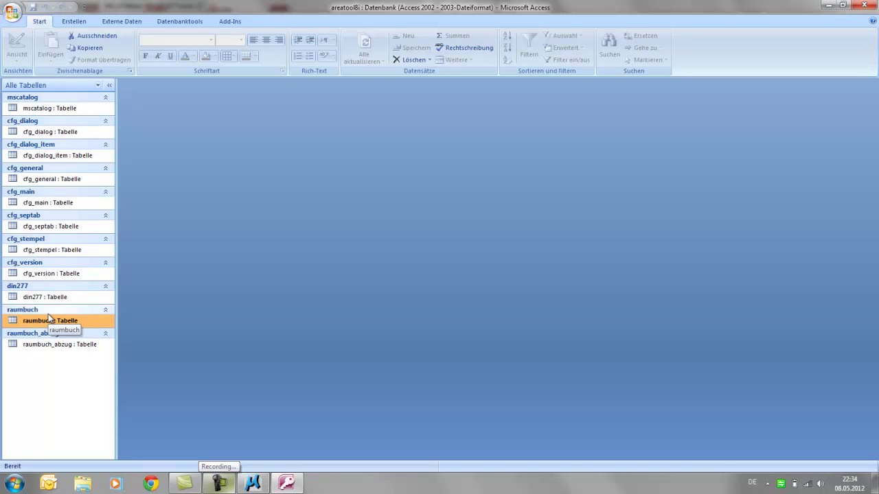
# Step: Switch to MicroStation, synchronise the rooms with the database and examine the room numbers in the stamps
pyautogui.click(253, 485)
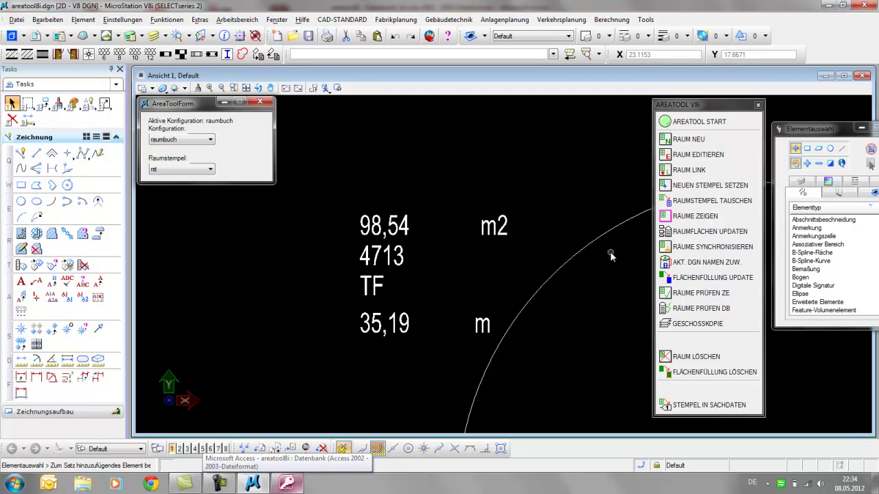
pyautogui.click(694, 249)
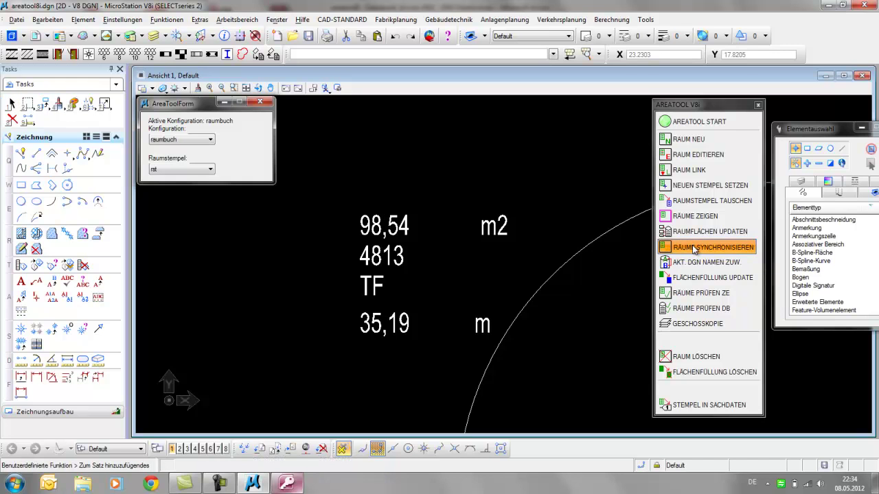
pyautogui.scroll(-4, 424, 280)
pyautogui.scroll(6, 403, 268)
pyautogui.scroll(-3, 417, 258)
pyautogui.scroll(-2, 417, 258)
pyautogui.scroll(6, 412, 254)
pyautogui.scroll(-1, 397, 242)
pyautogui.scroll(-4, 398, 245)
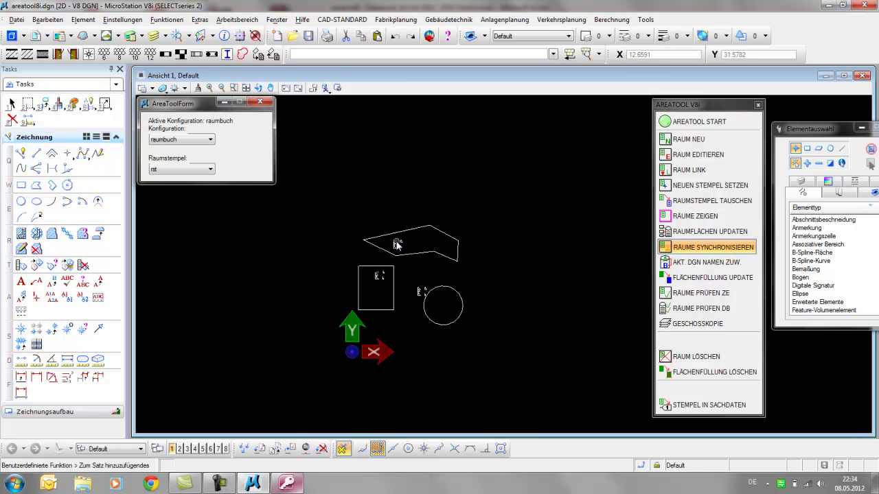
pyautogui.scroll(6, 408, 299)
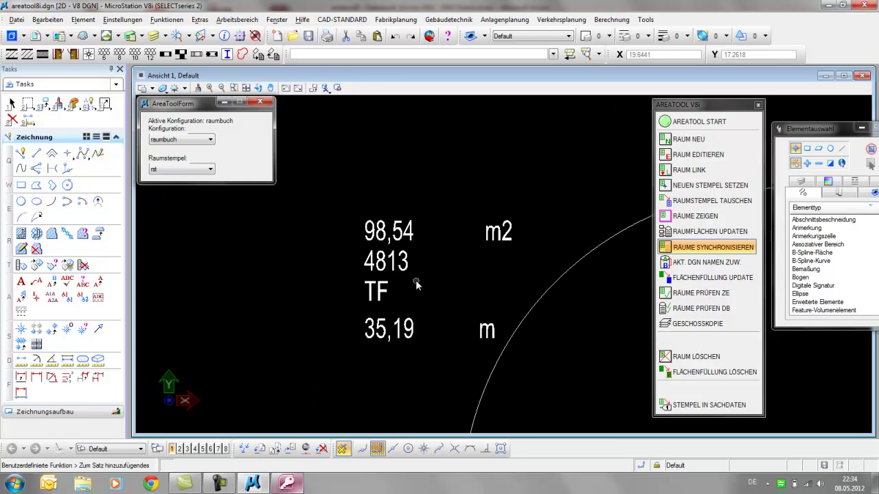
pyautogui.scroll(-5, 415, 279)
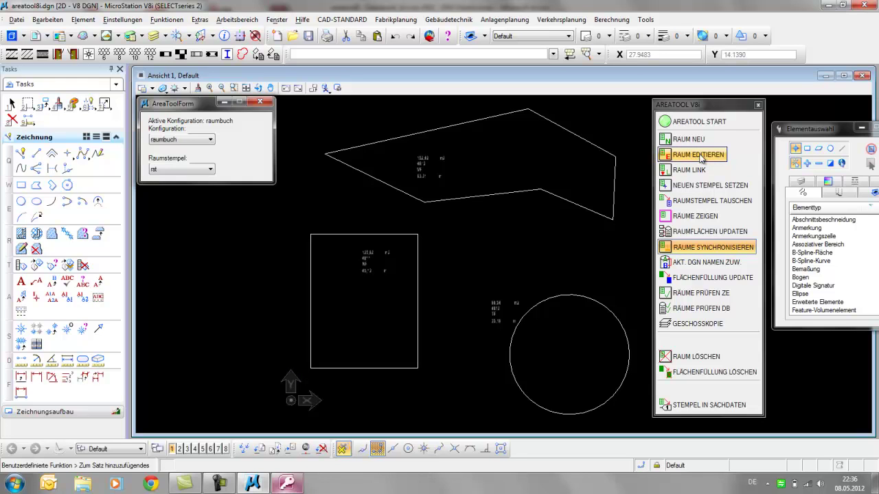
# Step: Edit the polygon room's data, setting its room number to 4912, and apply the change
pyautogui.click(700, 157)
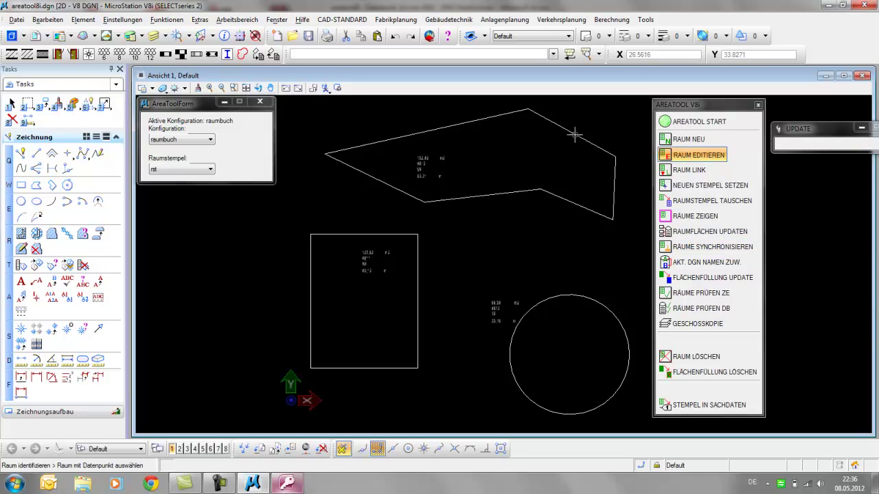
pyautogui.click(541, 149)
pyautogui.moveTo(138, 75); pyautogui.dragTo(289, 228)
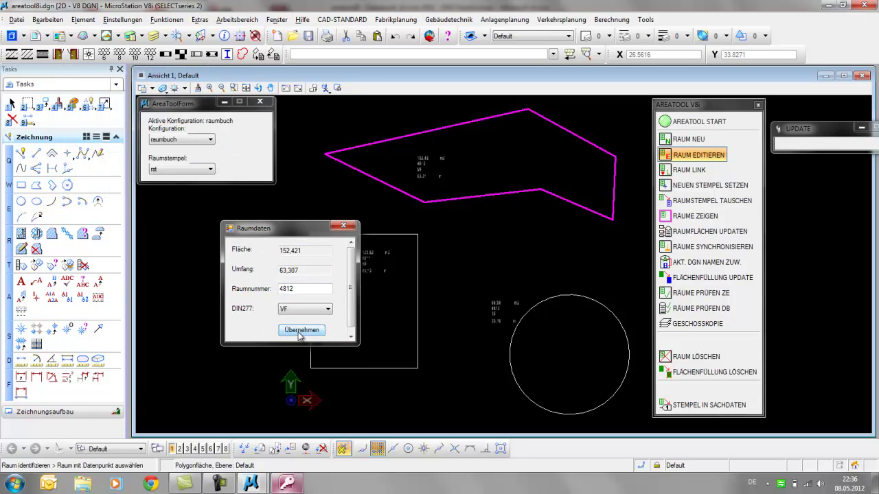
pyautogui.doubleClick(300, 290)
pyautogui.write('4')
pyautogui.click(306, 331)
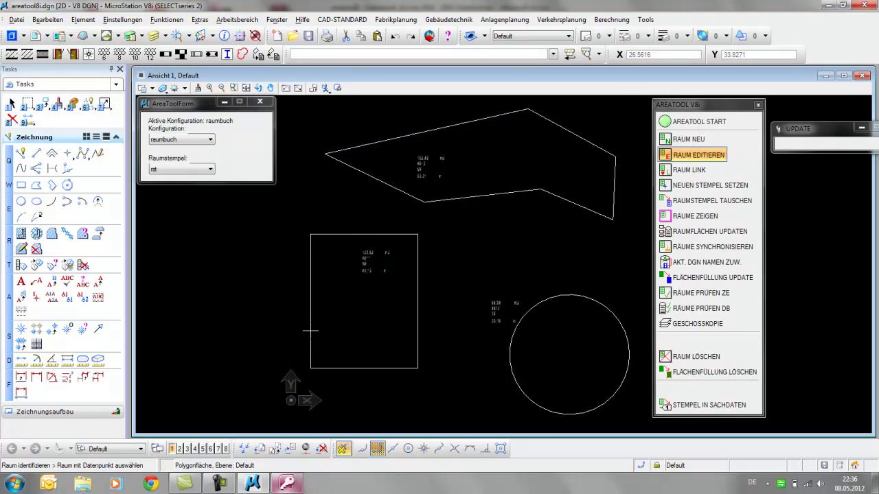
# Step: Examine the polygon's room stamp and the stamps of the neighbouring rooms
pyautogui.scroll(3, 446, 200)
pyautogui.scroll(-2, 447, 199)
pyautogui.scroll(5, 447, 202)
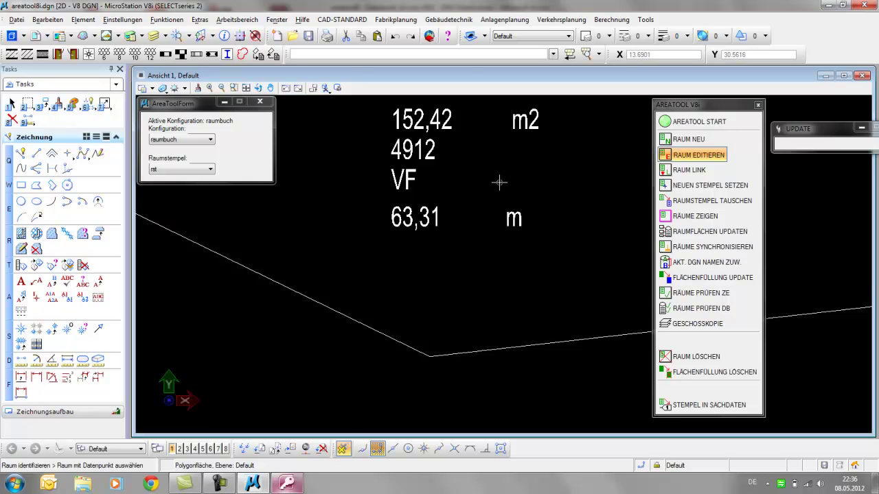
pyautogui.scroll(-5, 501, 183)
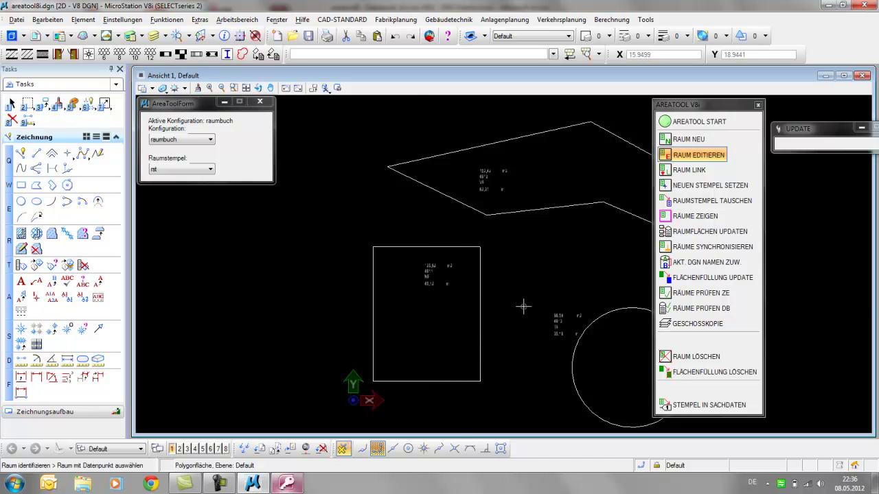
pyautogui.scroll(-2, 522, 309)
pyautogui.scroll(3, 512, 314)
pyautogui.scroll(2, 437, 319)
pyautogui.scroll(-3, 416, 334)
pyautogui.scroll(2, 415, 332)
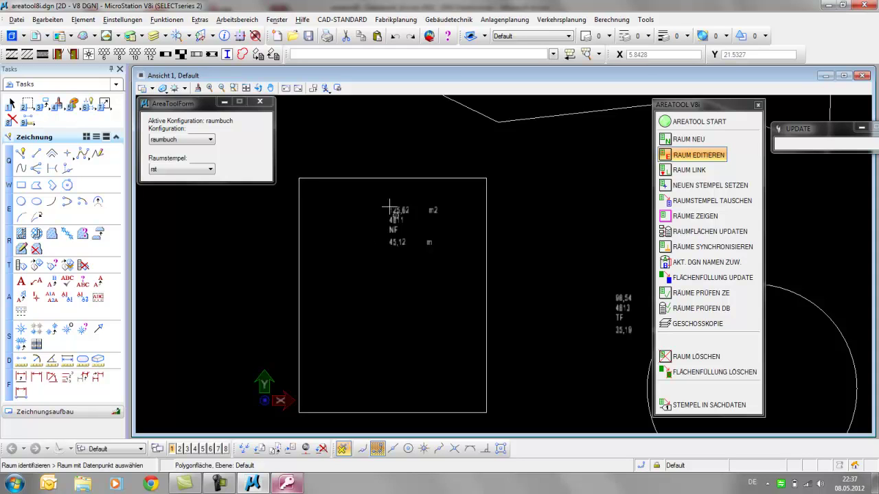
# Step: Move the rectangular room's stamp outside its boundary and draw three circles of different sizes inside the rectangle
pyautogui.click(11, 104)
pyautogui.moveTo(390, 225); pyautogui.dragTo(525, 201)
pyautogui.click(20, 201)
pyautogui.click(357, 222)
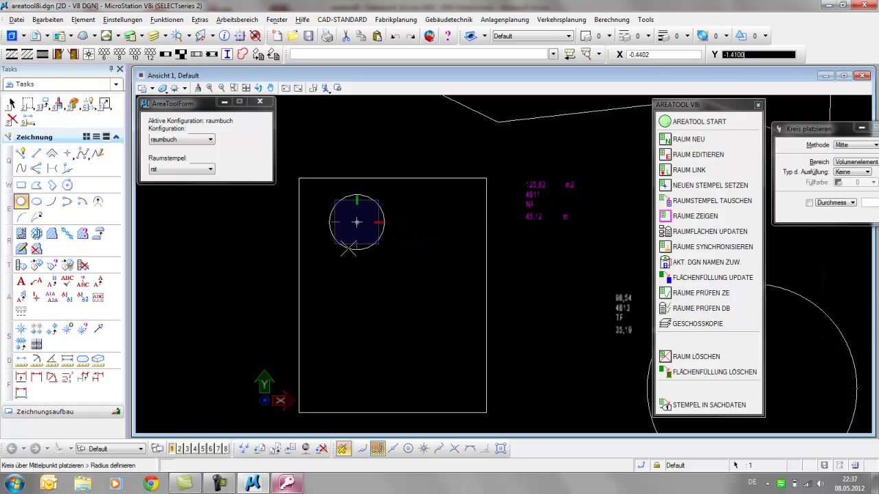
pyautogui.click(370, 226)
pyautogui.click(418, 264)
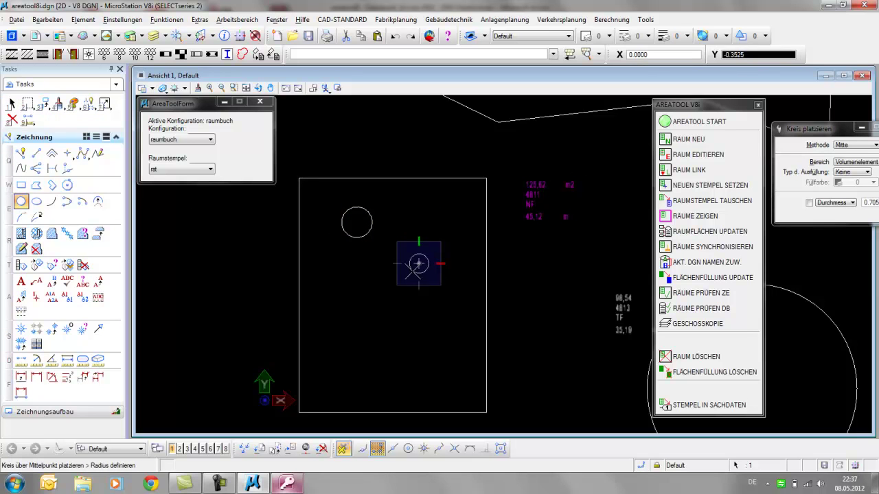
pyautogui.click(428, 264)
pyautogui.click(371, 333)
pyautogui.click(394, 333)
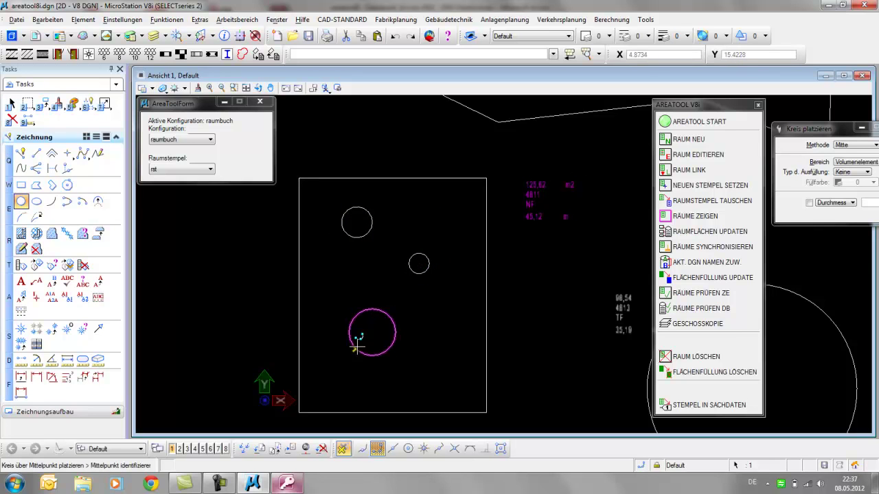
pyautogui.click(536, 263)
pyautogui.press('Escape')
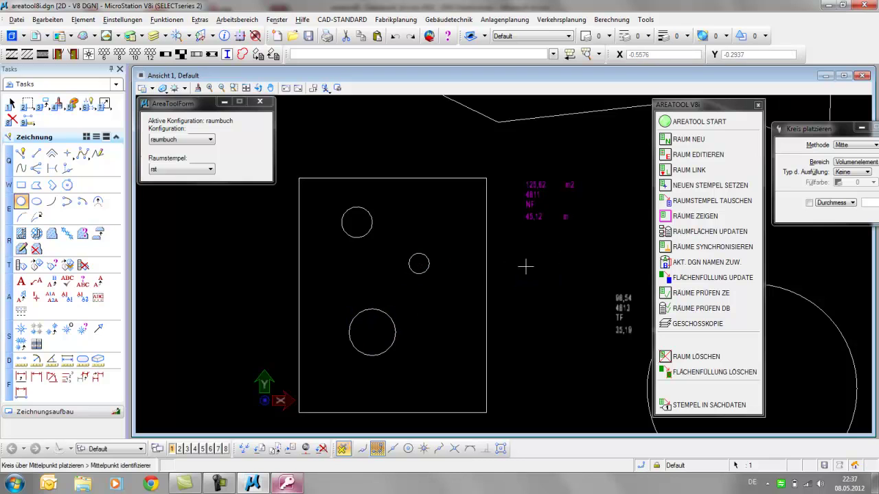
pyautogui.click(515, 295)
pyautogui.scroll(2, 416, 250)
pyautogui.scroll(-2, 420, 258)
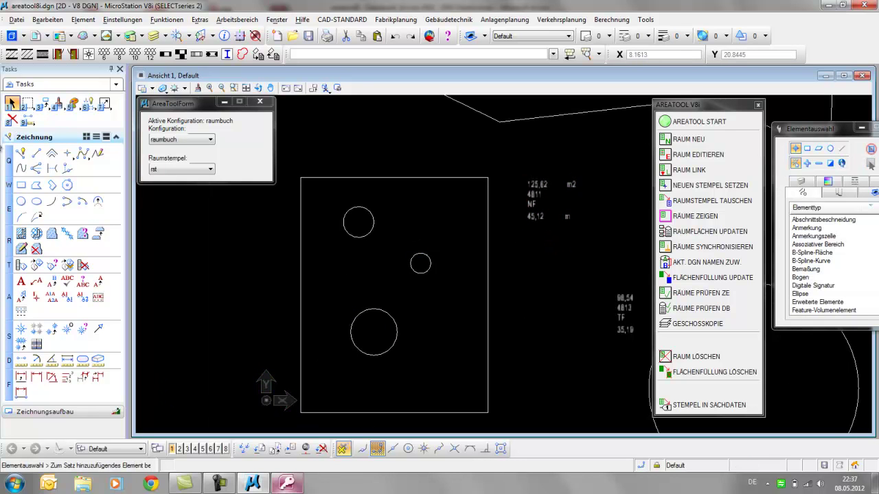
# Step: Create a region by flood from a point inside the rectangle, cutting out the three circles as holes without keeping the originals
pyautogui.click(89, 105)
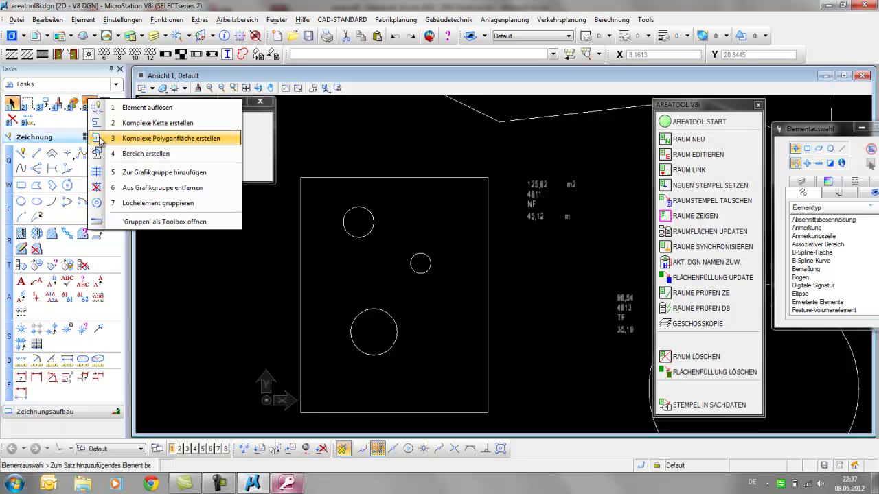
pyautogui.click(109, 153)
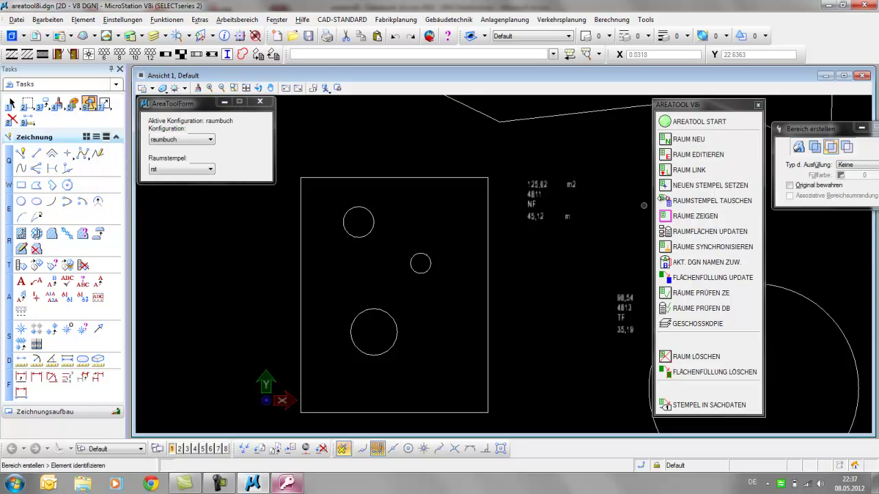
pyautogui.click(798, 146)
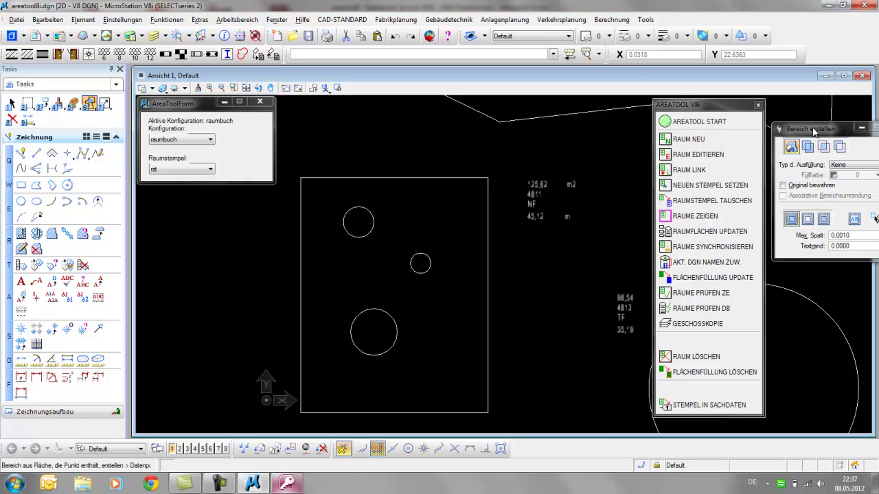
pyautogui.moveTo(814, 129); pyautogui.dragTo(697, 177)
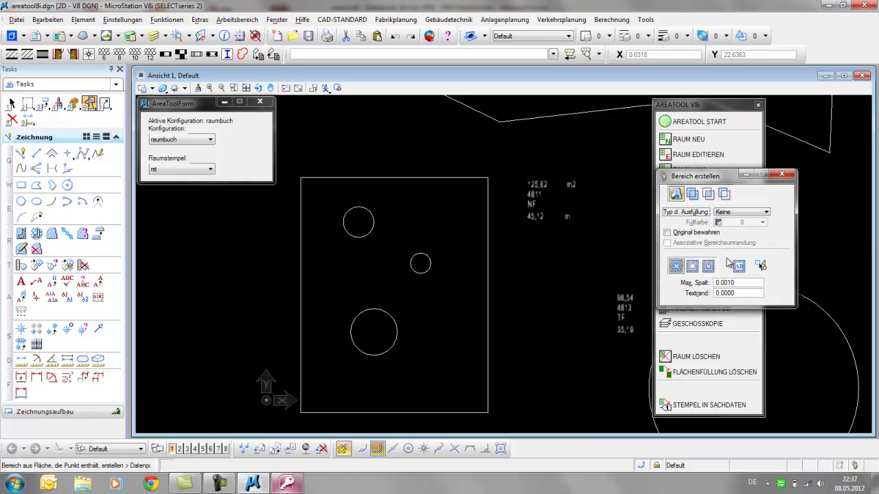
pyautogui.click(692, 266)
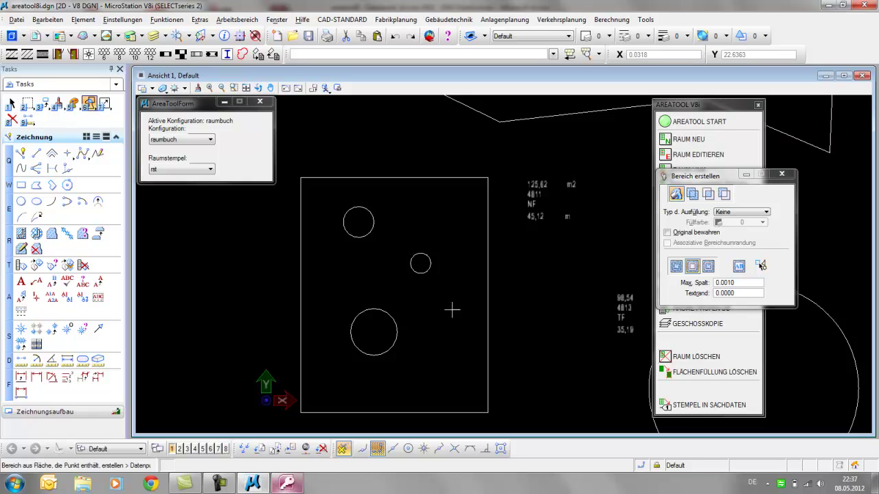
pyautogui.click(434, 348)
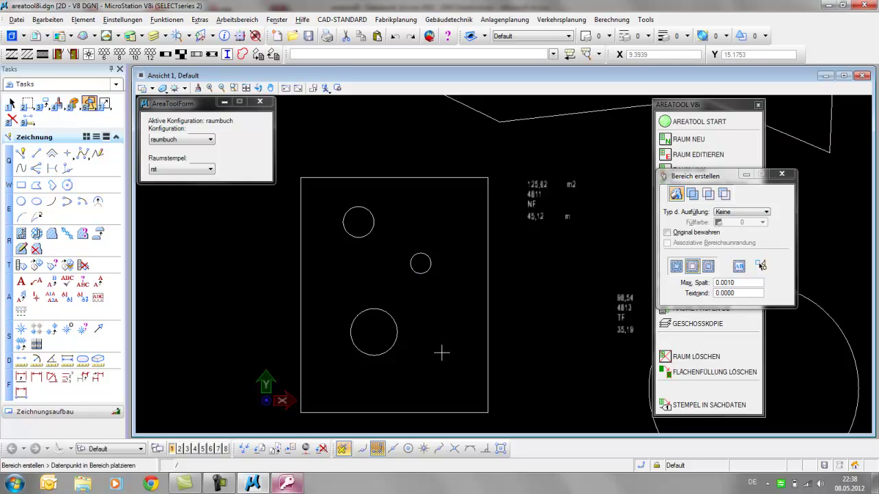
pyautogui.moveTo(700, 177); pyautogui.dragTo(691, 300)
pyautogui.scroll(3, 547, 204)
pyautogui.scroll(-3, 549, 203)
pyautogui.scroll(-2, 547, 200)
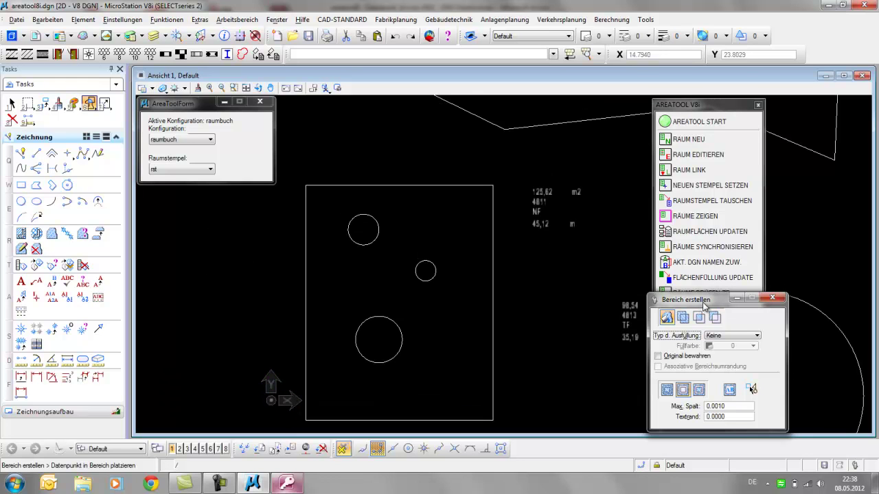
pyautogui.click(737, 298)
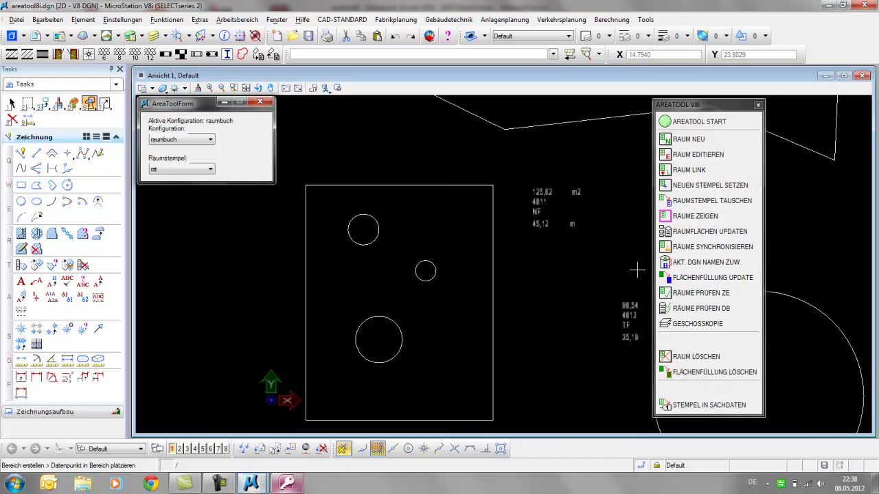
# Step: Link the room stamp 4811 to the new rectangular region with holes and check the area in the stamp
pyautogui.click(679, 172)
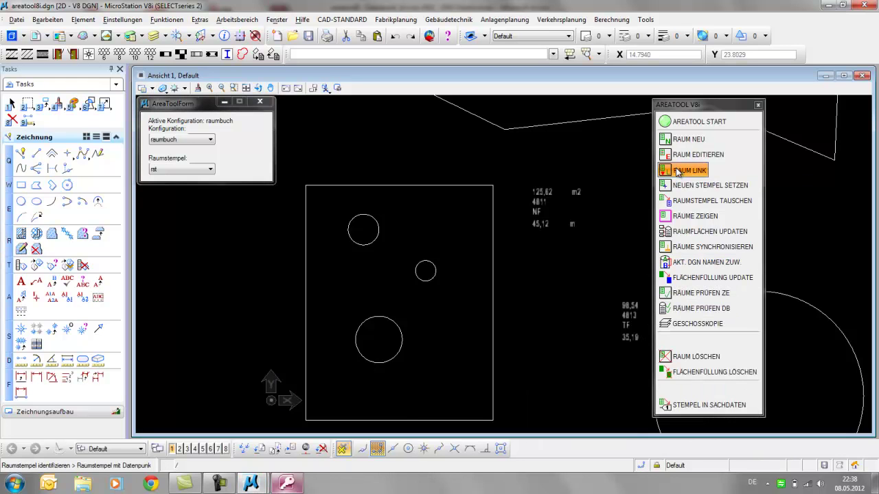
pyautogui.click(544, 261)
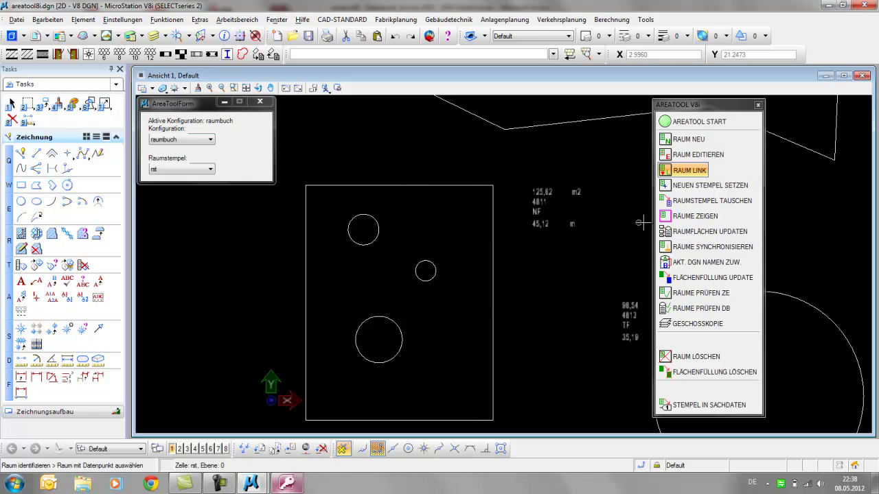
pyautogui.click(491, 231)
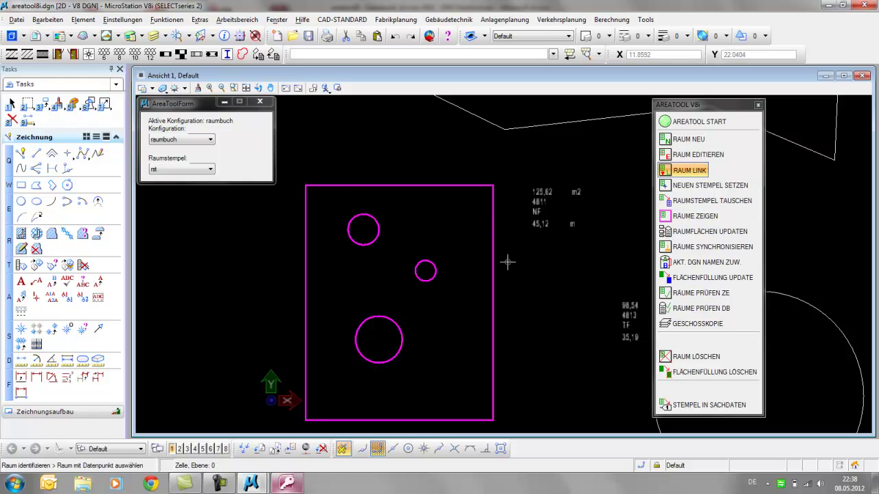
pyautogui.scroll(7, 552, 190)
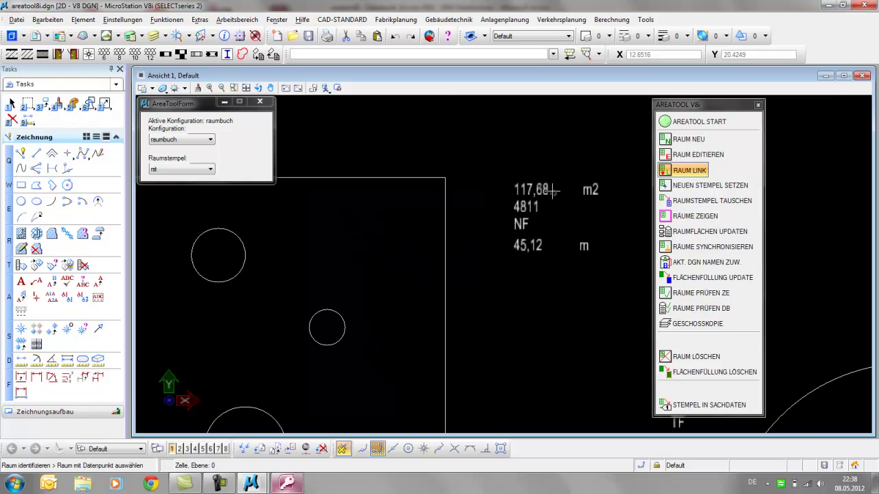
pyautogui.scroll(-2, 553, 187)
pyautogui.scroll(2, 549, 183)
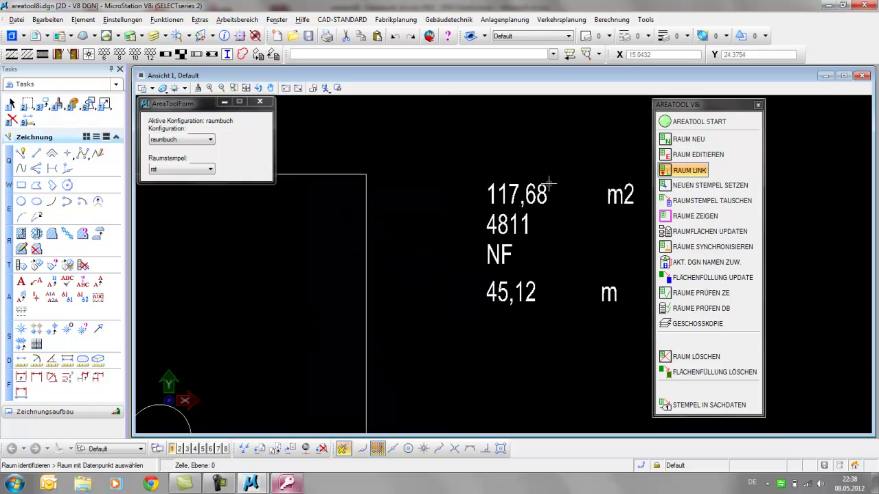
pyautogui.scroll(-2, 549, 182)
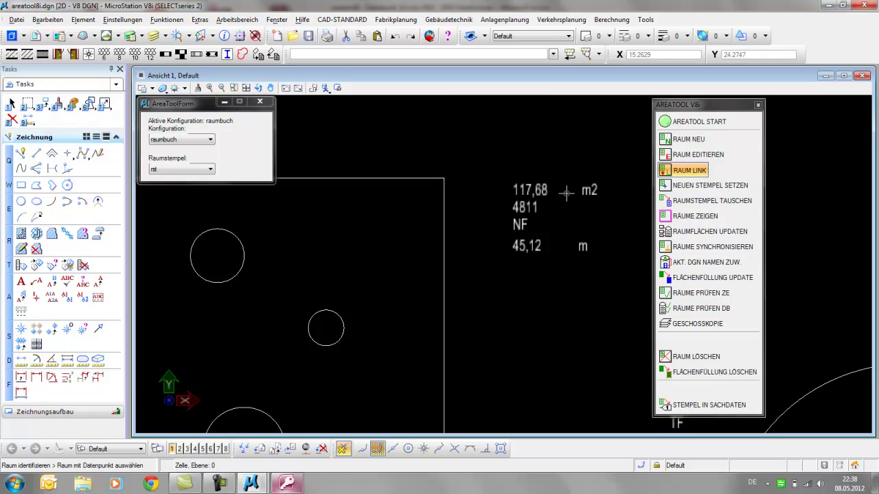
pyautogui.scroll(-3, 564, 195)
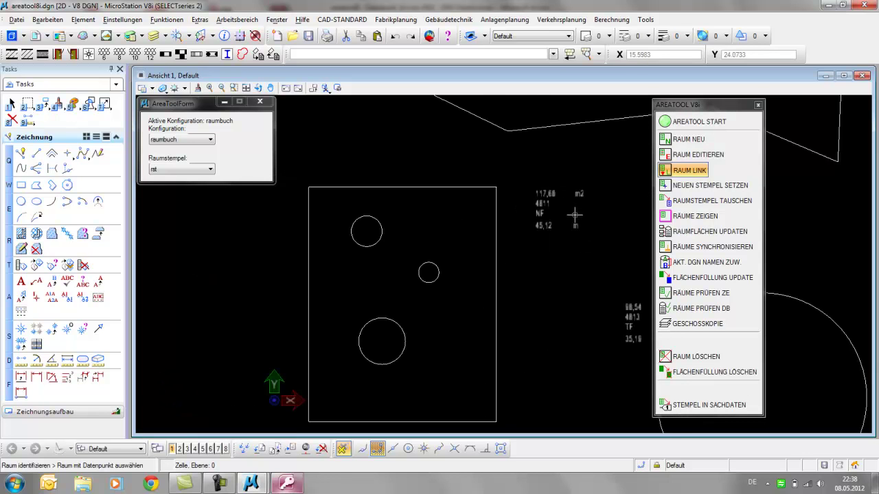
pyautogui.scroll(3, 598, 226)
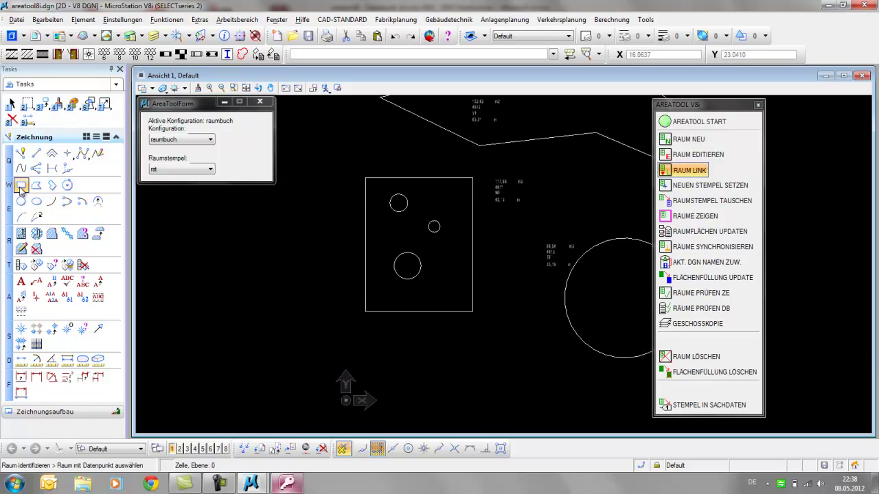
# Step: Delete the circular room's stamp and assign a new room stamp to the circle, placed just outside its upper-left edge
pyautogui.click(12, 118)
pyautogui.click(549, 246)
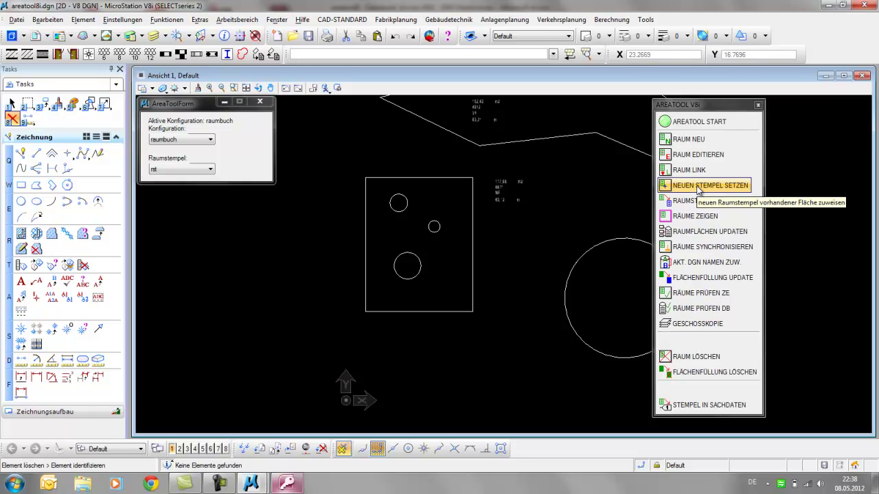
pyautogui.scroll(-3, 588, 231)
pyautogui.scroll(4, 612, 249)
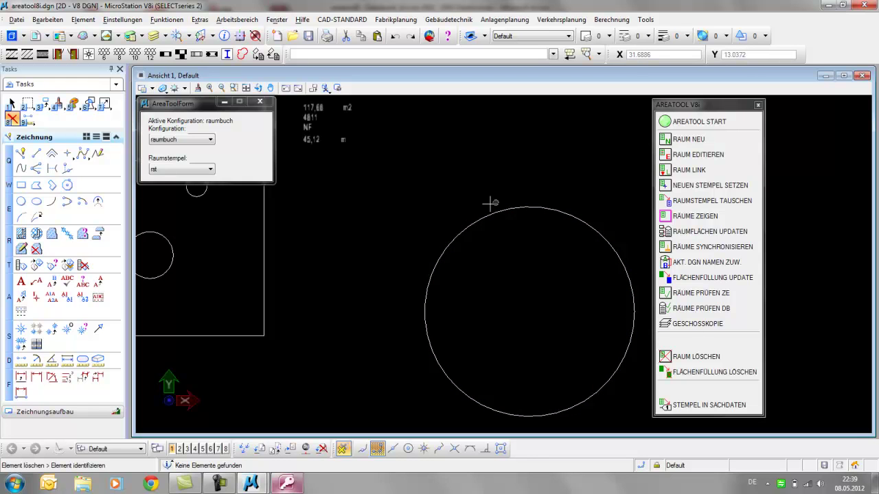
pyautogui.click(696, 185)
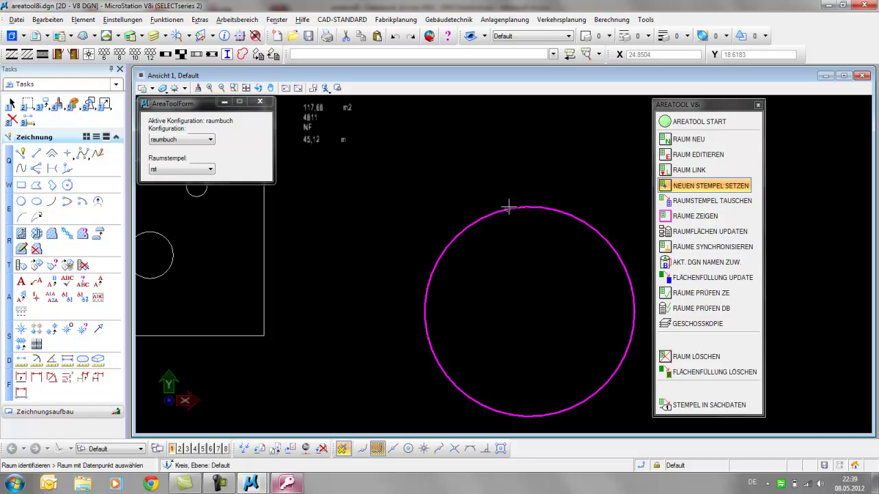
pyautogui.click(507, 211)
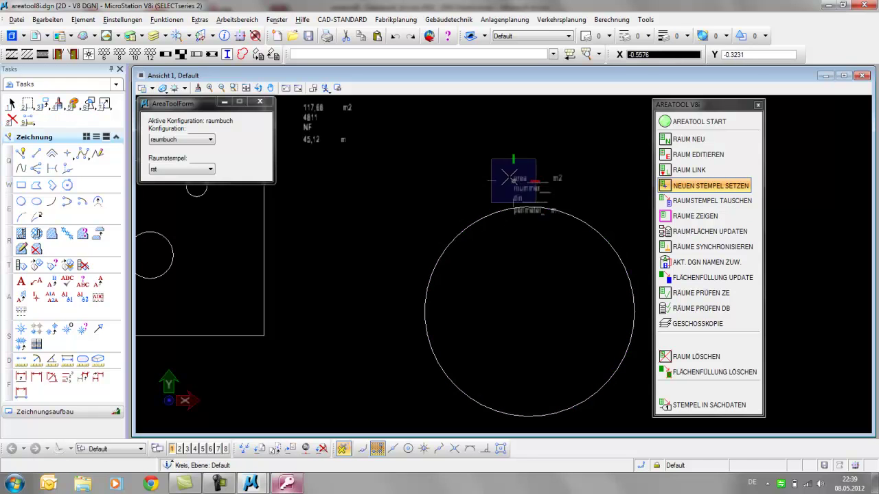
pyautogui.click(404, 206)
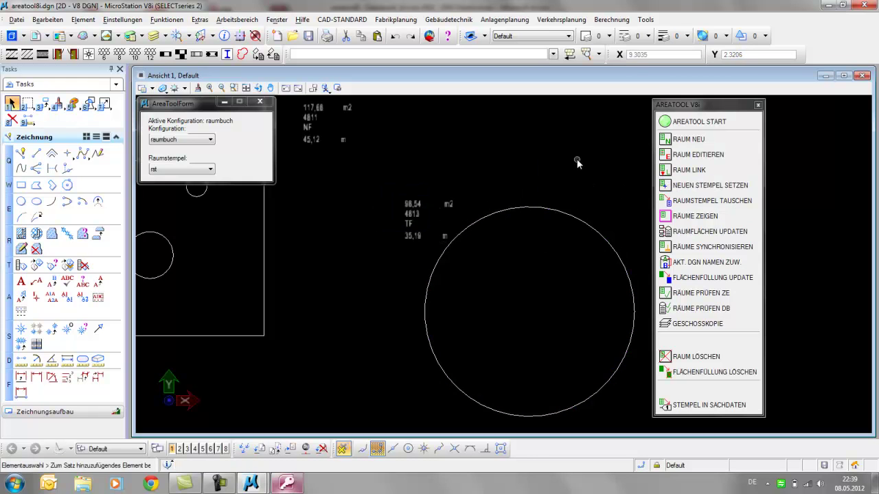
# Step: Show all rooms with the connecting lines to their stamps and examine which stamp belongs to each room
pyautogui.click(701, 199)
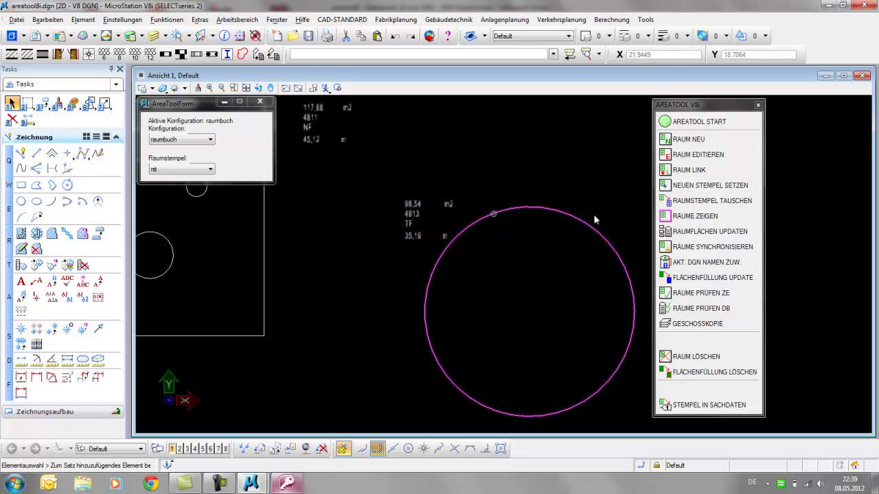
pyautogui.click(687, 216)
pyautogui.scroll(-5, 607, 214)
pyautogui.scroll(3, 617, 188)
pyautogui.scroll(-4, 616, 189)
pyautogui.scroll(2, 617, 190)
pyautogui.scroll(2, 618, 190)
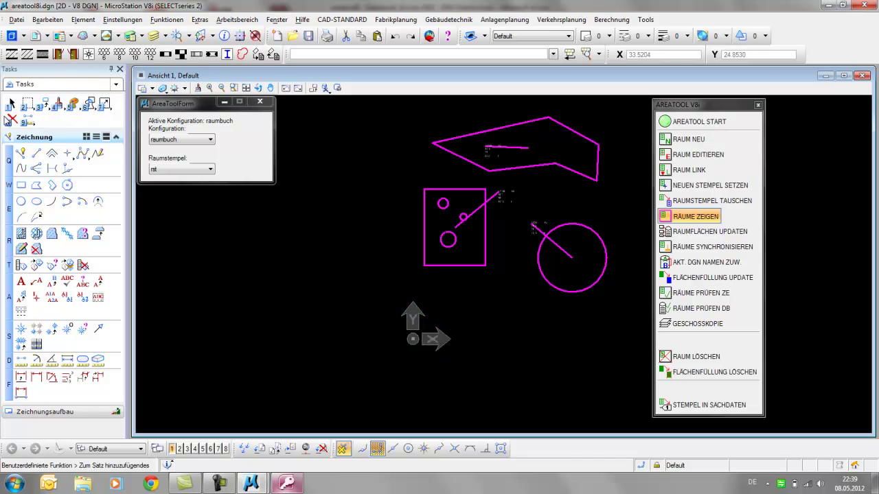
pyautogui.scroll(2, 604, 178)
pyautogui.scroll(1, 604, 175)
pyautogui.scroll(-4, 608, 141)
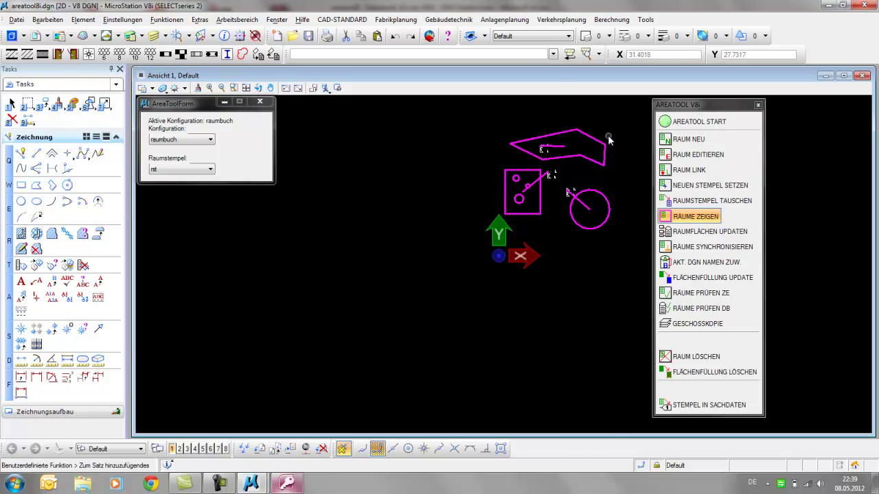
pyautogui.scroll(3, 608, 137)
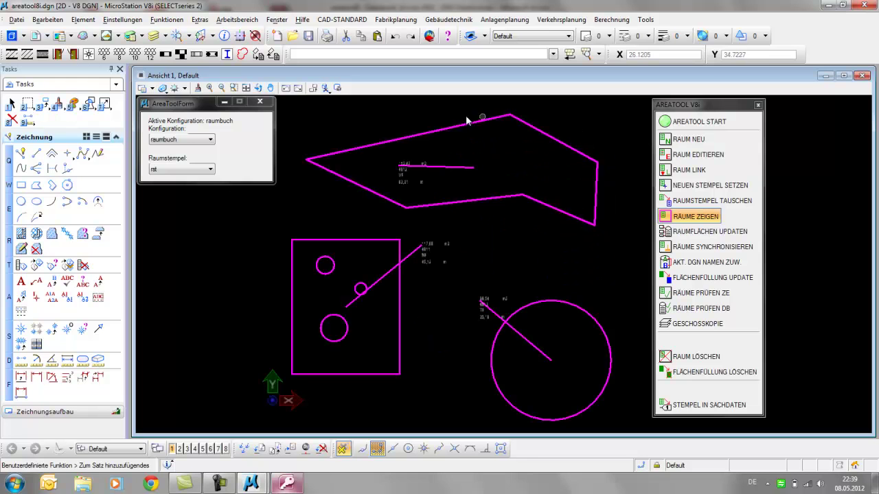
# Step: Clear the room highlighting and the connecting lines from the drawing
pyautogui.click(11, 104)
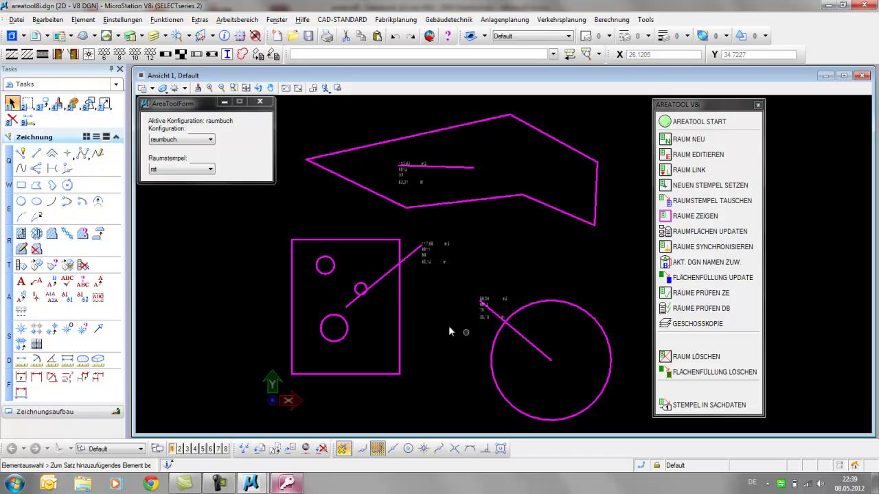
pyautogui.click(18, 113)
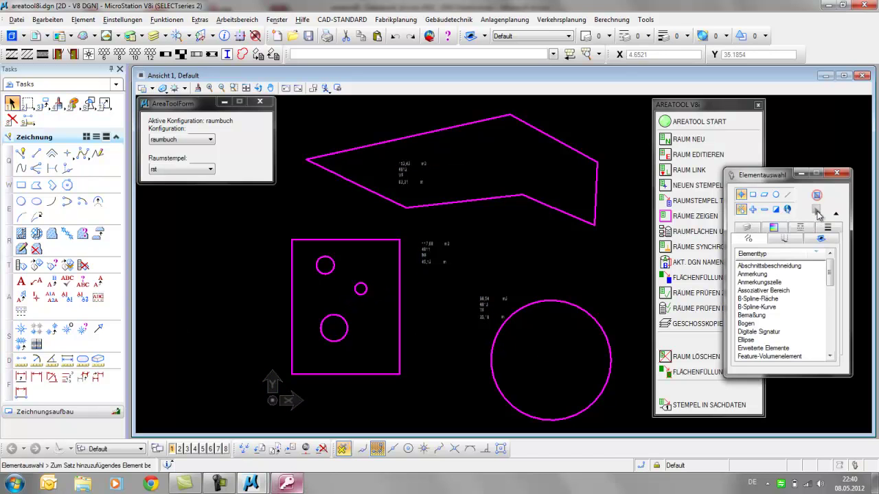
pyautogui.click(787, 209)
pyautogui.click(501, 234)
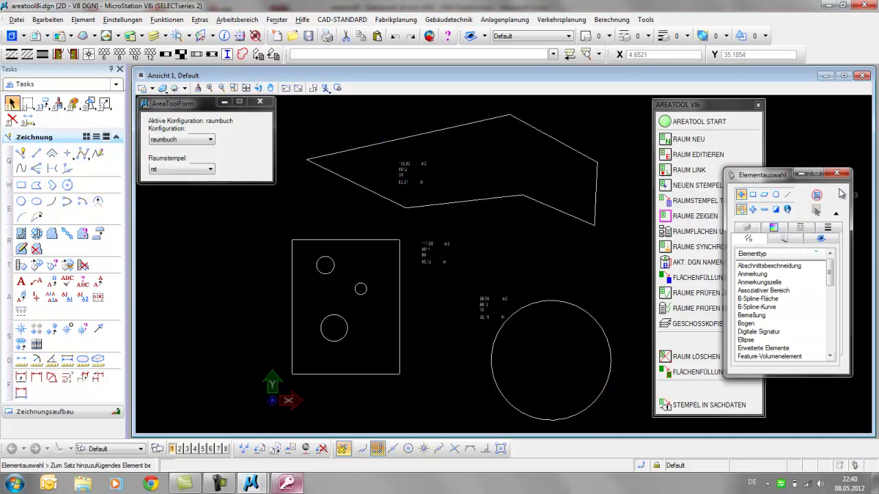
# Step: Reshape the polygonal room by moving the inward vertex of its lower edge downward, so the area bulges outward there
pyautogui.moveTo(758, 177)
pyautogui.mouseDown()
pyautogui.moveTo(813, 149)
pyautogui.moveTo(805, 178)
pyautogui.mouseUp()
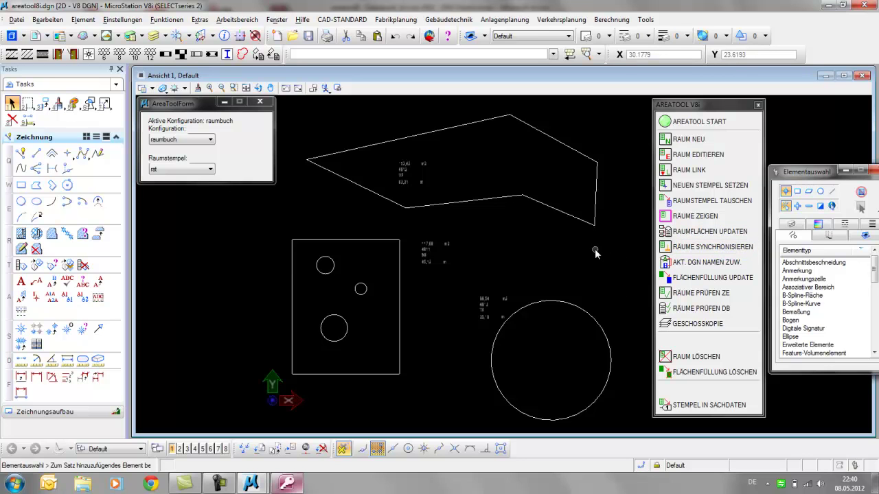
pyautogui.click(538, 204)
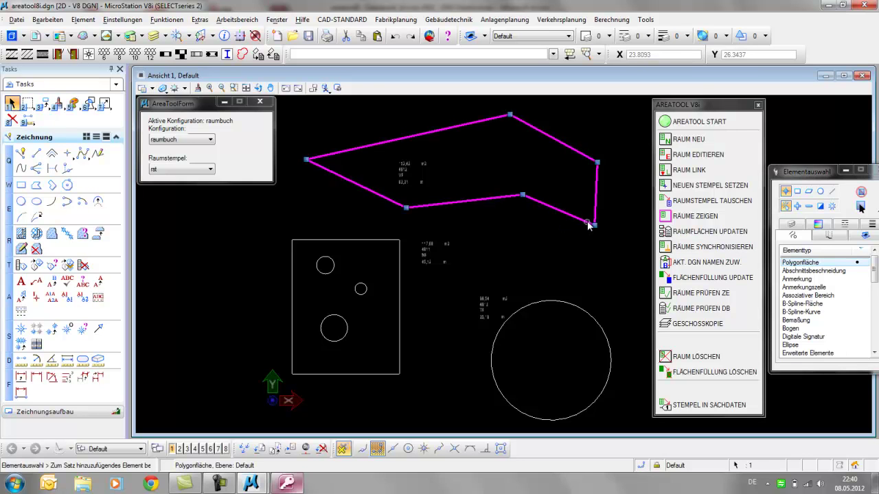
pyautogui.click(523, 196)
pyautogui.click(522, 227)
pyautogui.click(552, 254)
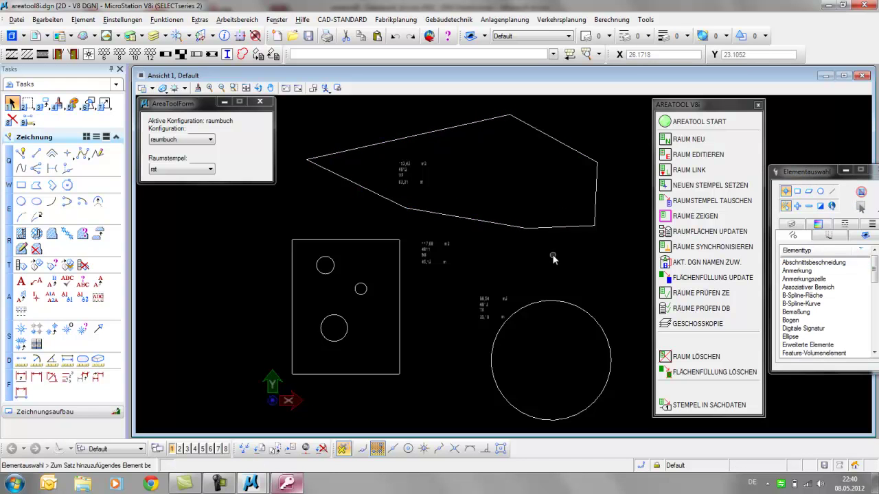
# Step: Shrink the circular room to about 52 m² by moving its upper handle toward the centre
pyautogui.click(553, 300)
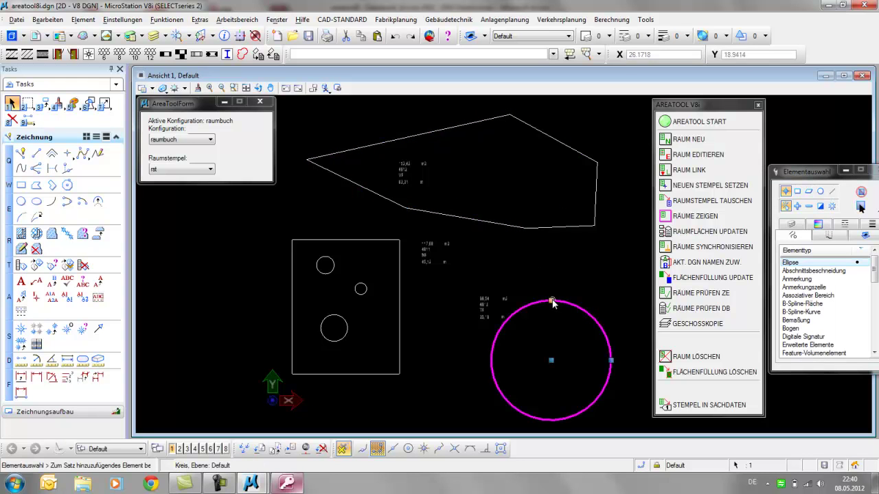
pyautogui.click(551, 301)
pyautogui.click(551, 319)
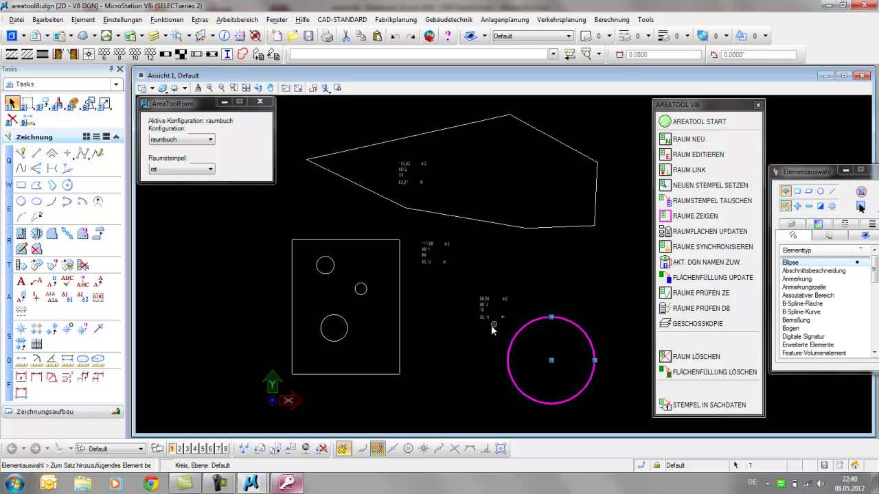
pyautogui.click(498, 317)
# Step: Update all room areas in the drawing and check the area and perimeter values in the polygon's and circle's stamps
pyautogui.scroll(2, 525, 296)
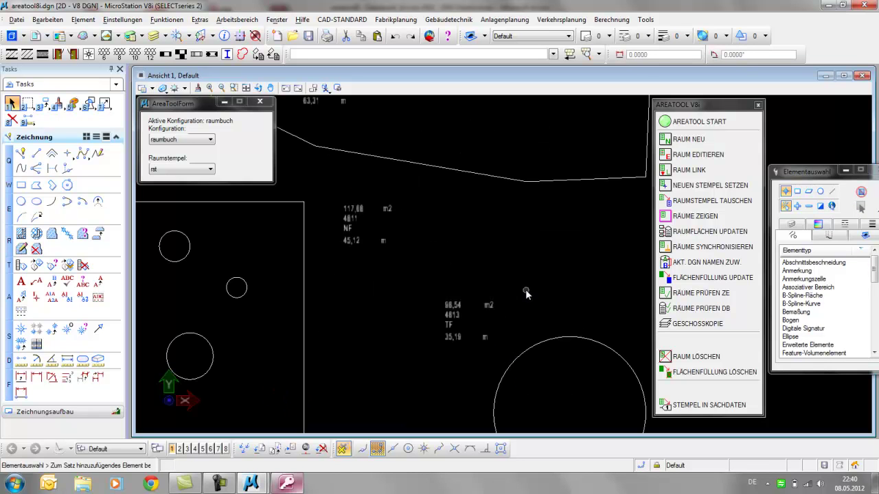
pyautogui.scroll(-5, 484, 276)
pyautogui.scroll(2, 461, 253)
pyautogui.scroll(5, 454, 232)
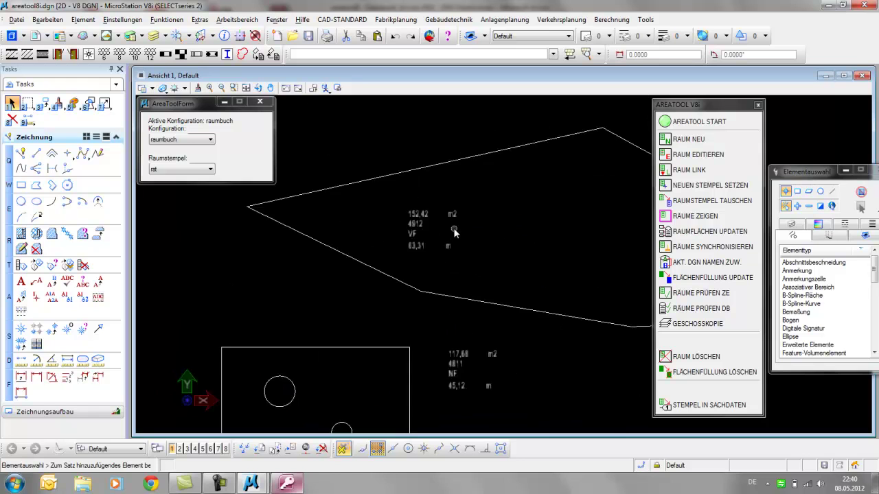
pyautogui.click(694, 232)
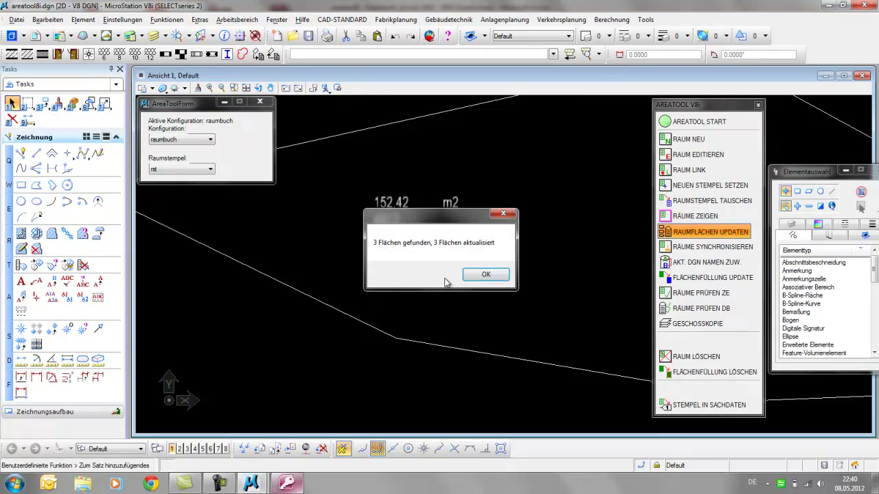
pyautogui.click(486, 275)
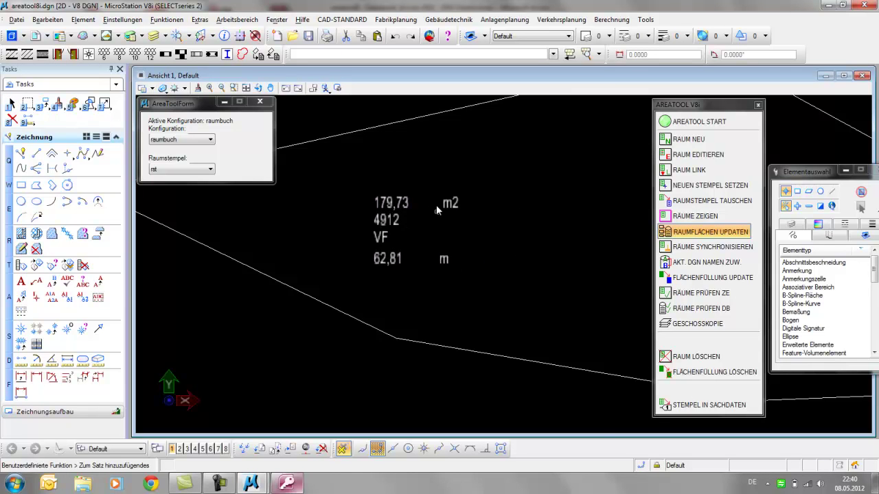
pyautogui.scroll(-4, 424, 242)
pyautogui.scroll(3, 460, 274)
pyautogui.scroll(2, 460, 273)
pyautogui.scroll(-3, 489, 270)
pyautogui.scroll(2, 554, 289)
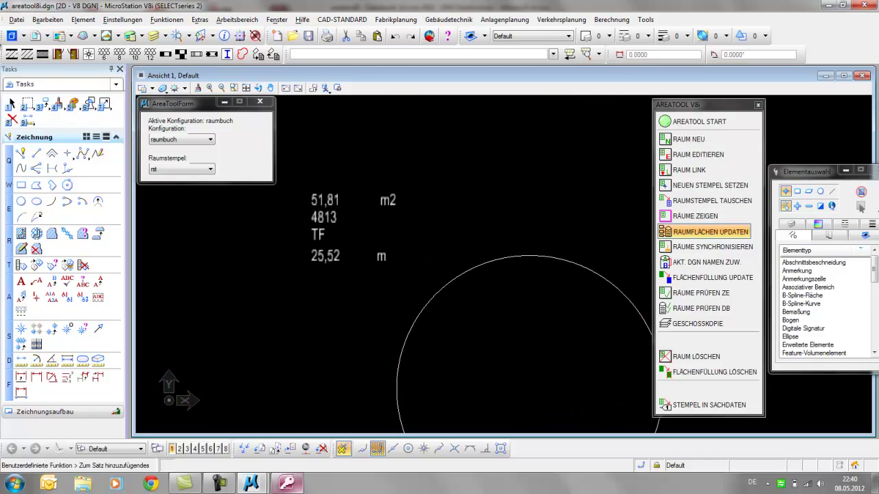
# Step: Enlarge the circular room to about 108 m² by moving its upper handle outward
pyautogui.click(12, 103)
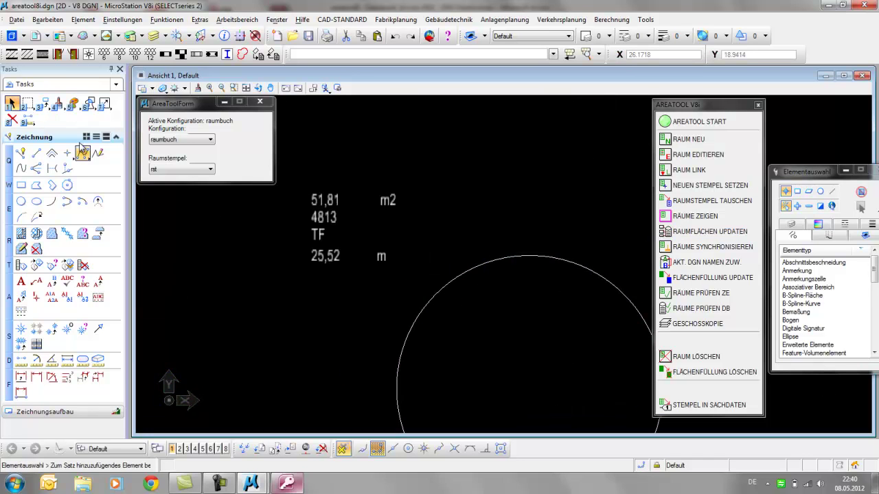
pyautogui.click(464, 269)
pyautogui.click(530, 256)
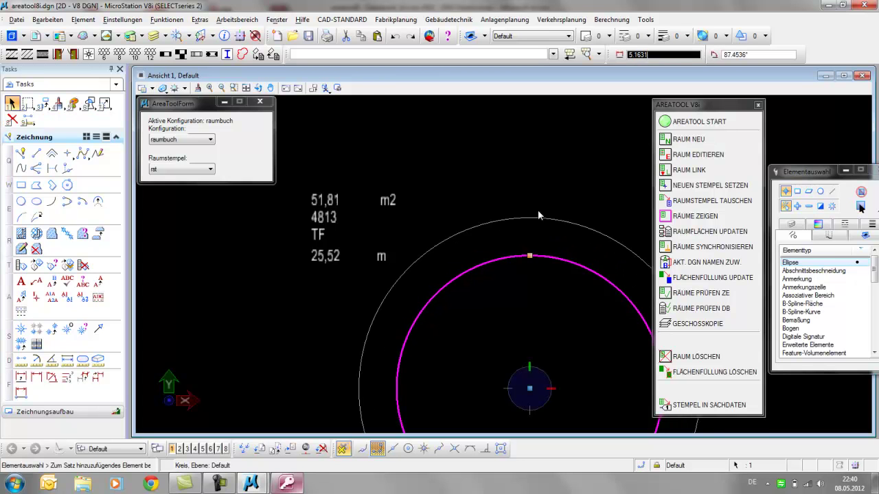
pyautogui.click(545, 232)
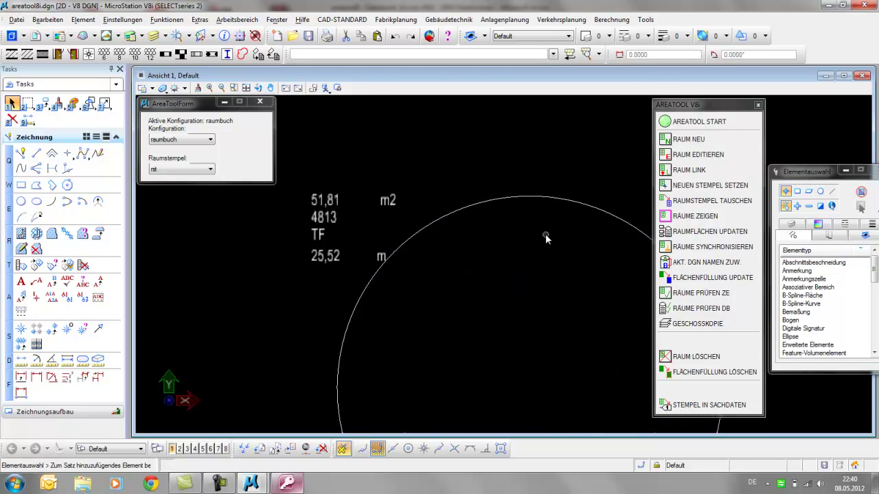
# Step: Update the room areas again for the enlarged circle and check the values in its stamp 4813
pyautogui.scroll(-5, 545, 235)
pyautogui.scroll(4, 545, 235)
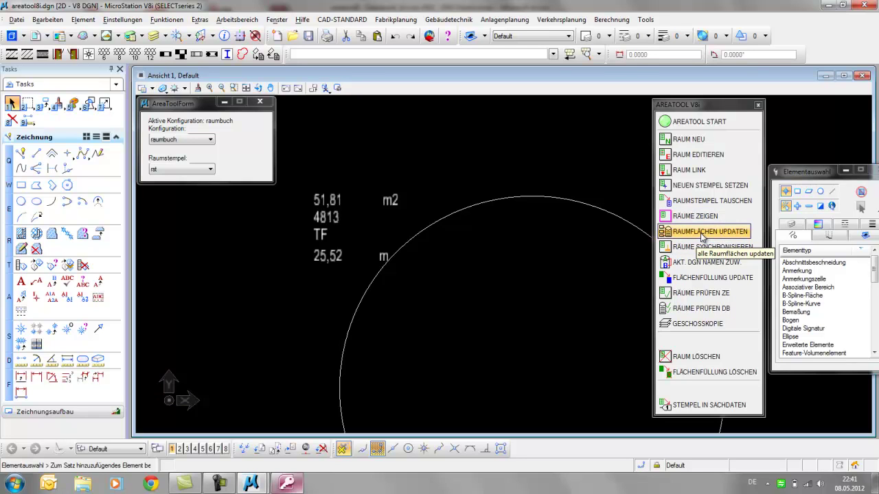
pyautogui.click(702, 235)
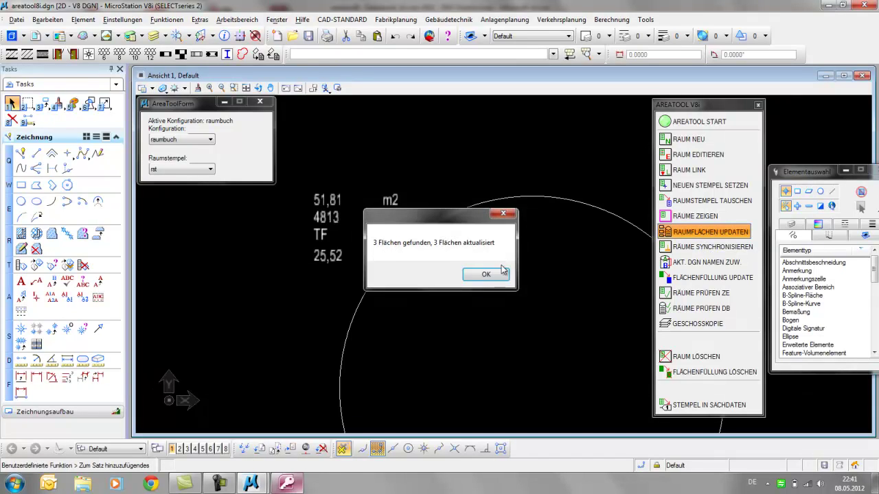
pyautogui.click(485, 275)
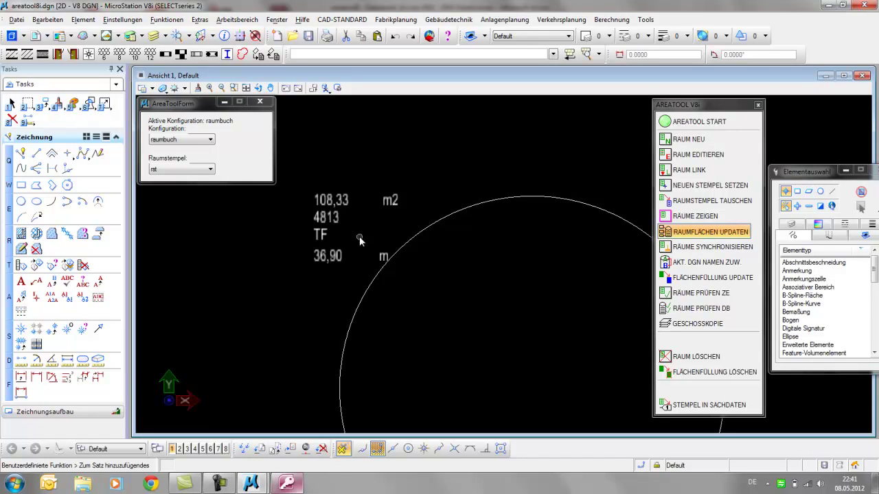
pyautogui.scroll(-3, 645, 254)
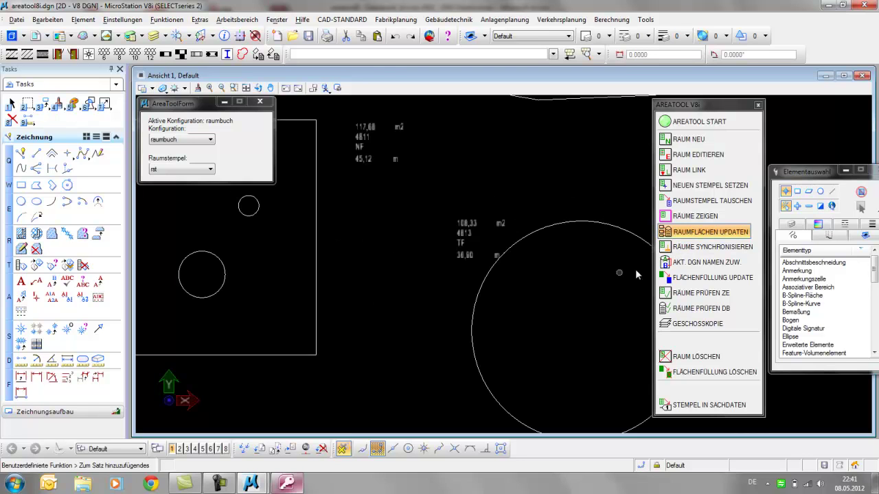
pyautogui.scroll(-2, 622, 272)
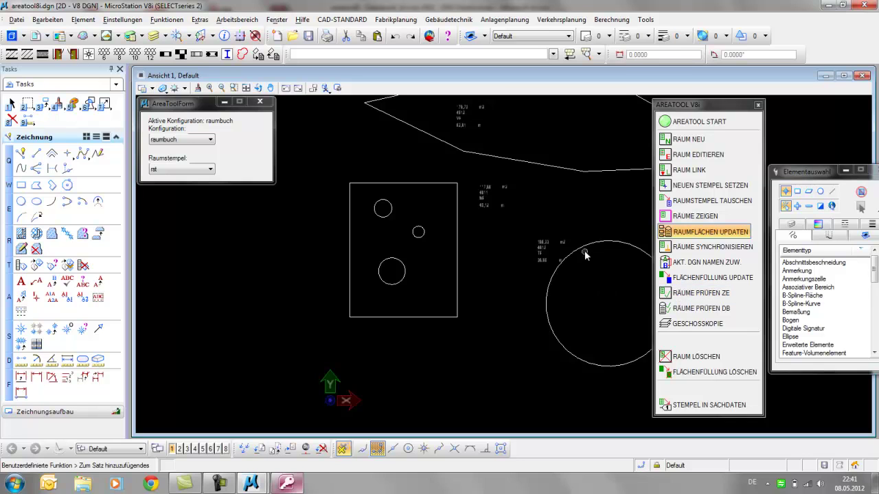
pyautogui.scroll(2, 584, 250)
pyautogui.scroll(2, 571, 254)
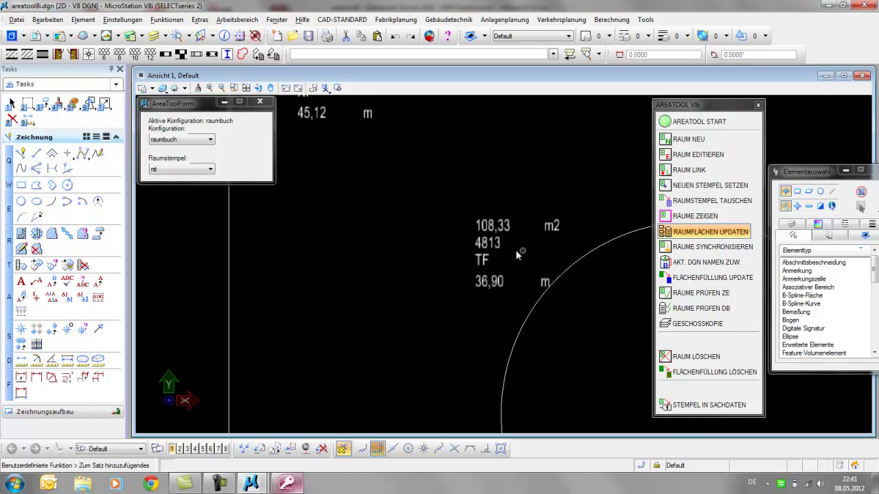
pyautogui.scroll(-4, 497, 256)
pyautogui.scroll(2, 529, 255)
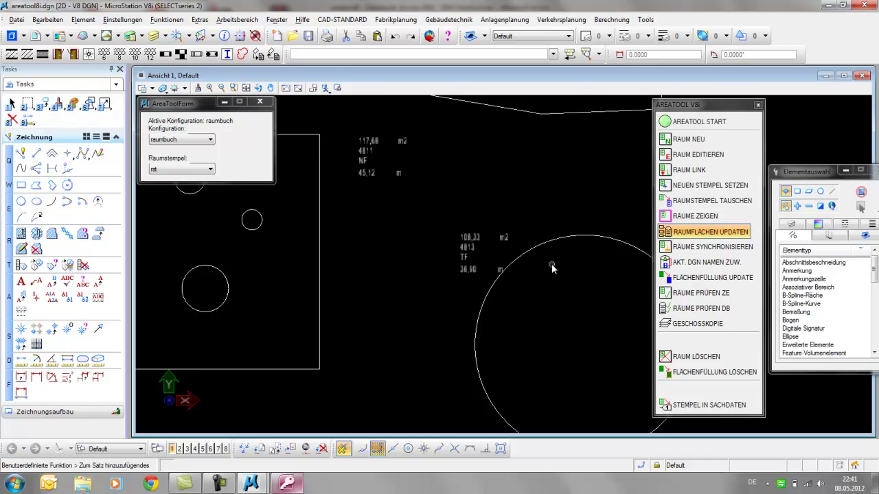
pyautogui.scroll(-2, 553, 268)
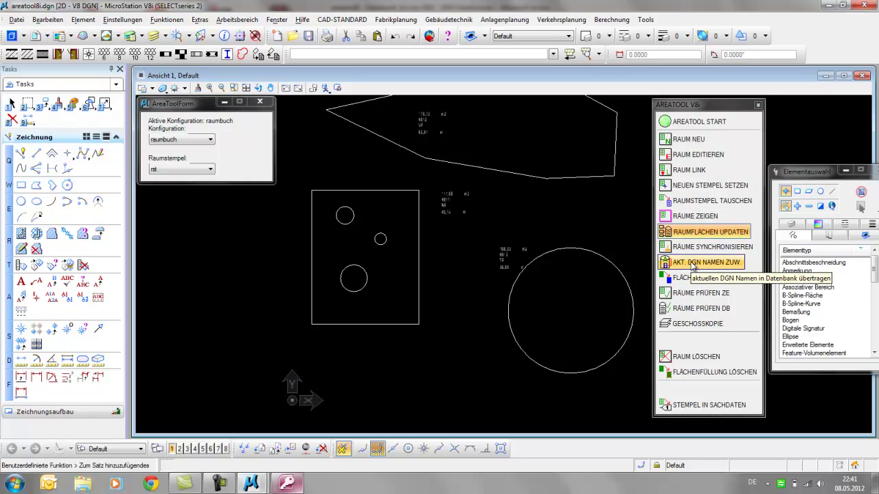
pyautogui.click(693, 266)
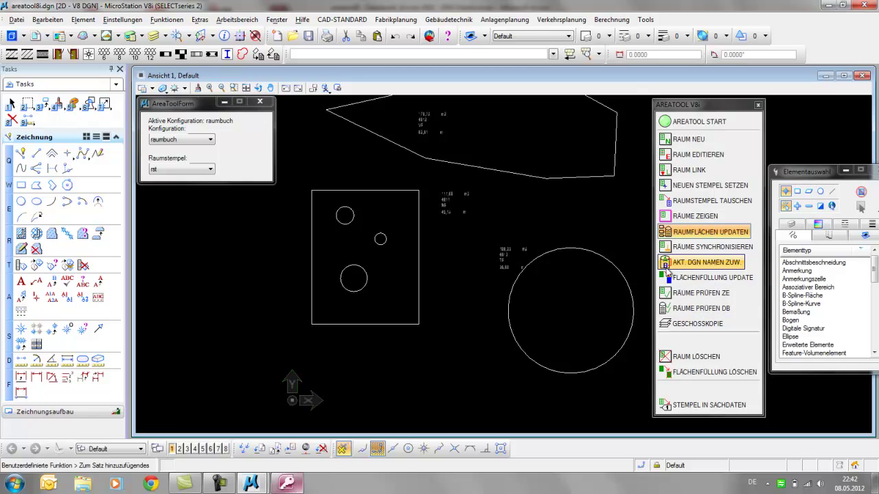
pyautogui.click(685, 295)
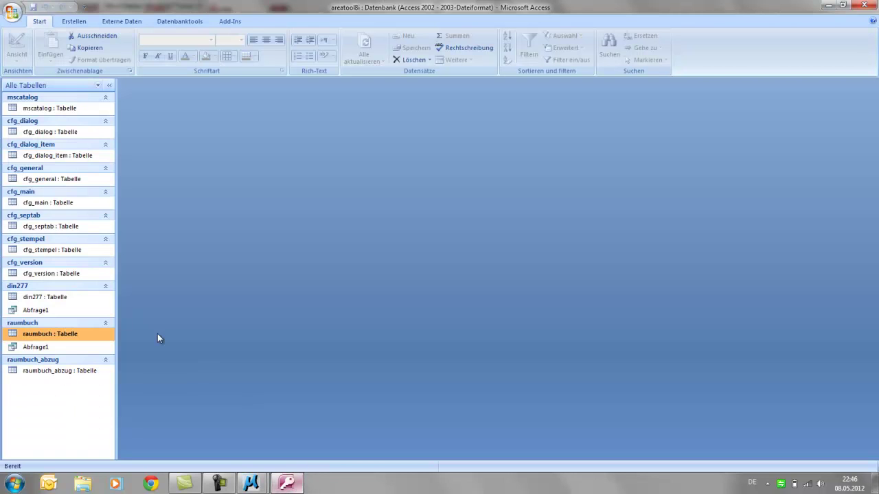
# Step: Open the raumbuch table in the Access database, review the areas and perimeters of the rooms, and close it
pyautogui.doubleClick(54, 333)
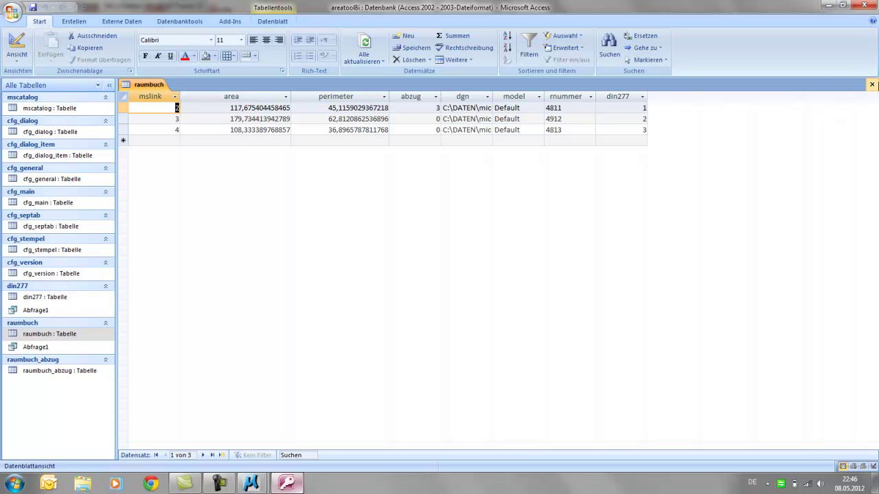
pyautogui.click(871, 85)
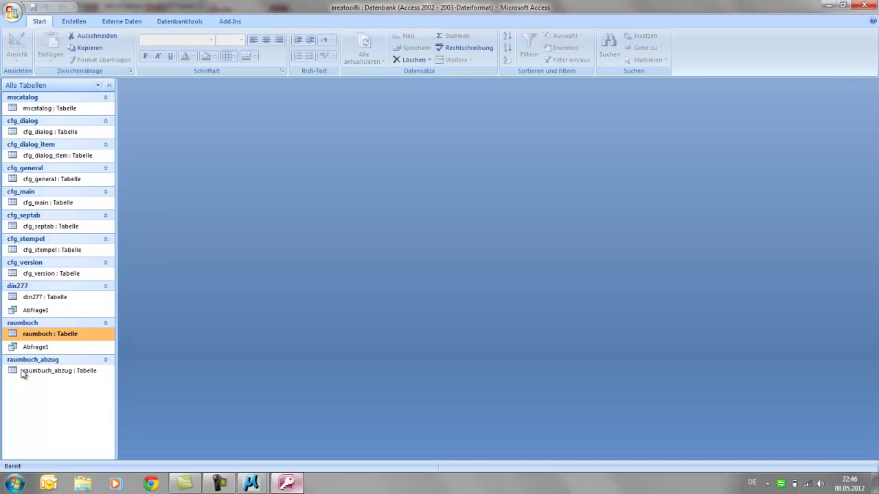
# Step: Export the raumbuch query Abfrage1 with its formatting to Abfrage1.xlsx, replacing the existing file and opening it in Excel
pyautogui.doubleClick(38, 347)
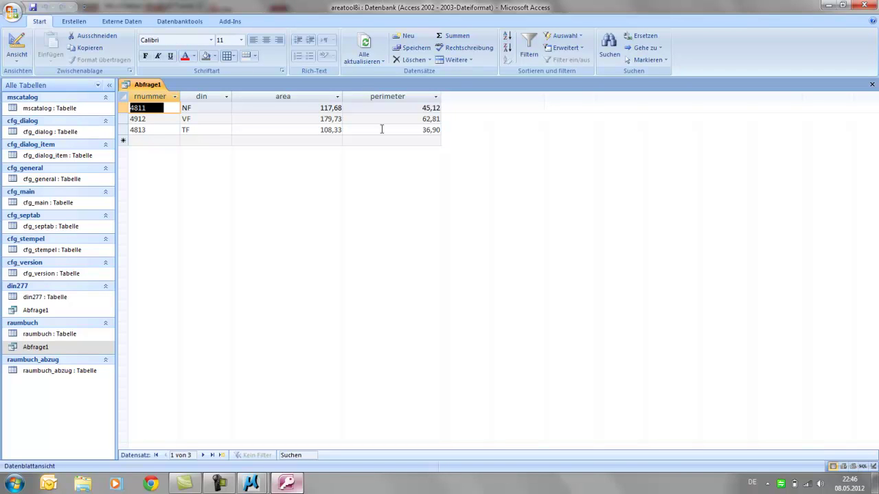
pyautogui.click(185, 22)
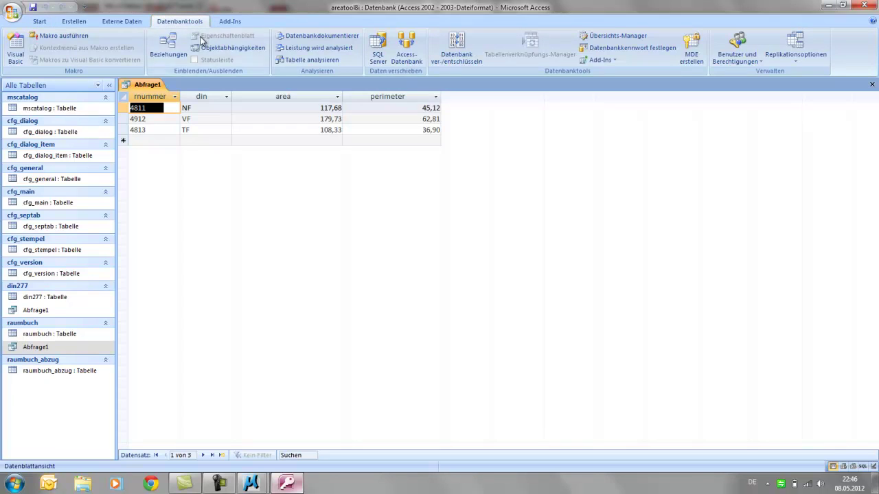
pyautogui.click(122, 21)
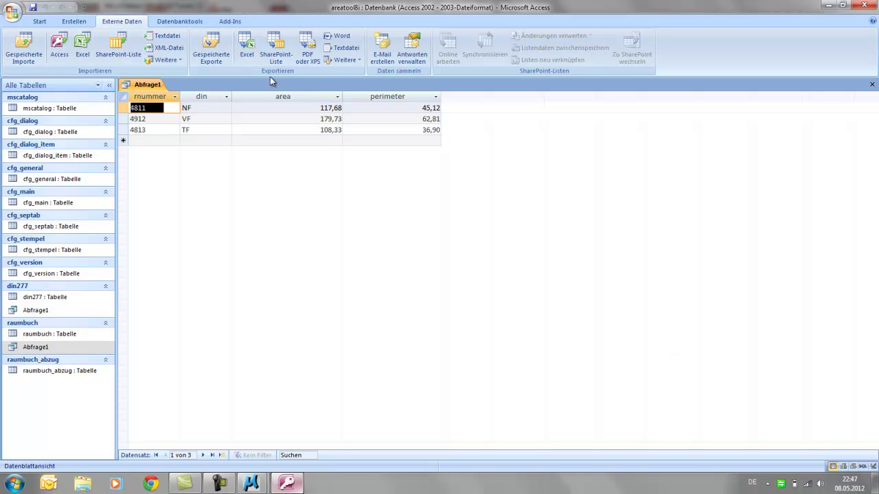
pyautogui.click(245, 47)
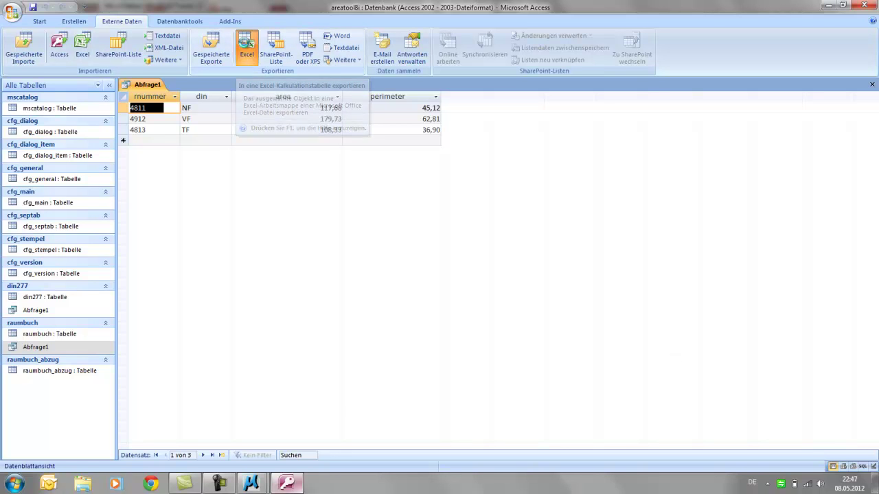
pyautogui.click(266, 231)
pyautogui.click(266, 263)
pyautogui.click(553, 374)
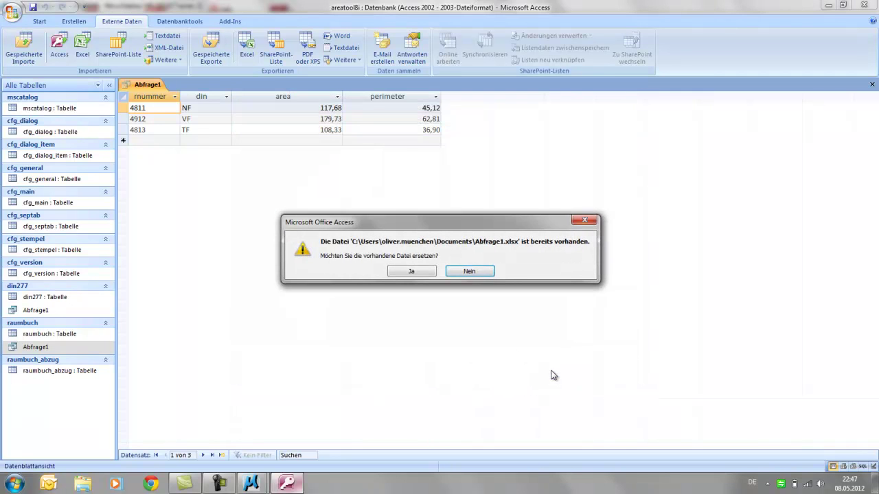
pyautogui.click(410, 271)
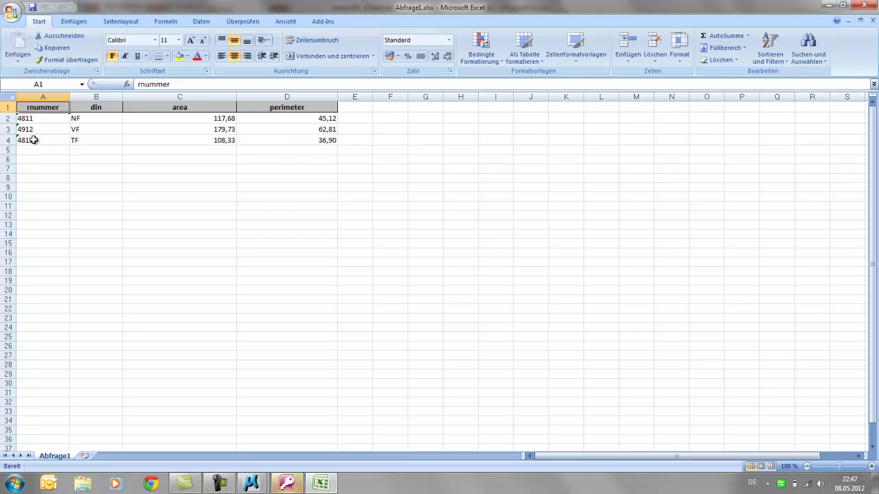
pyautogui.scroll(-1, 329, 219)
pyautogui.scroll(1, 329, 220)
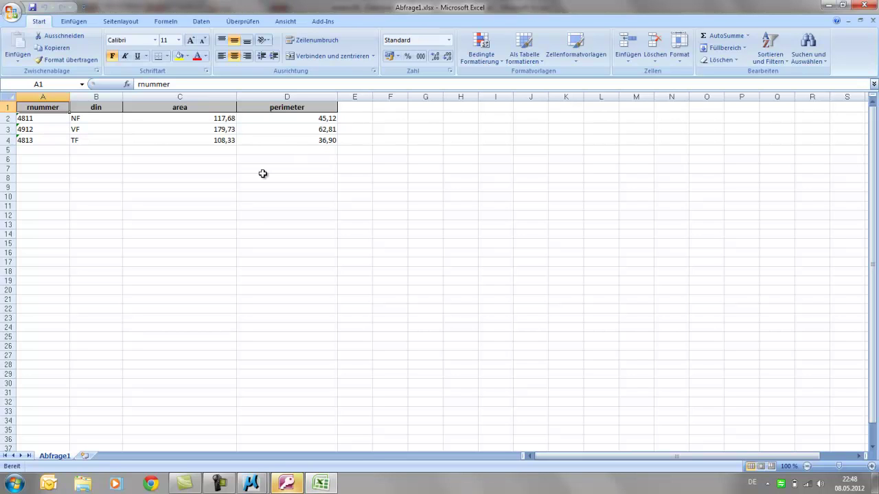
pyautogui.click(220, 485)
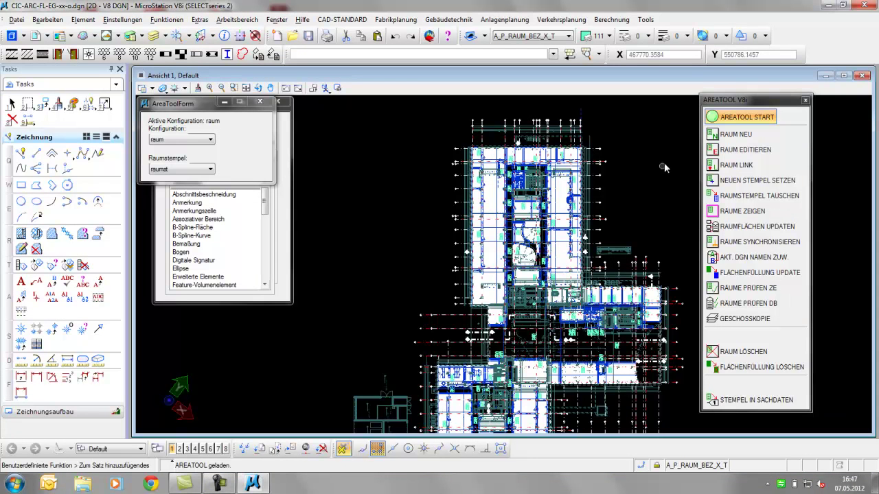
# Step: Open the room data of room C 0 22 "FB Labor NR" for editing in the building plan
pyautogui.click(745, 149)
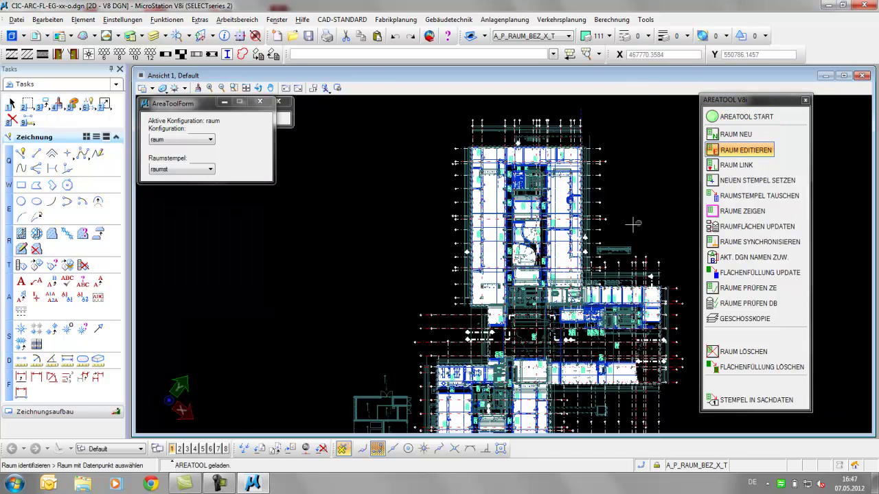
pyautogui.scroll(5, 561, 243)
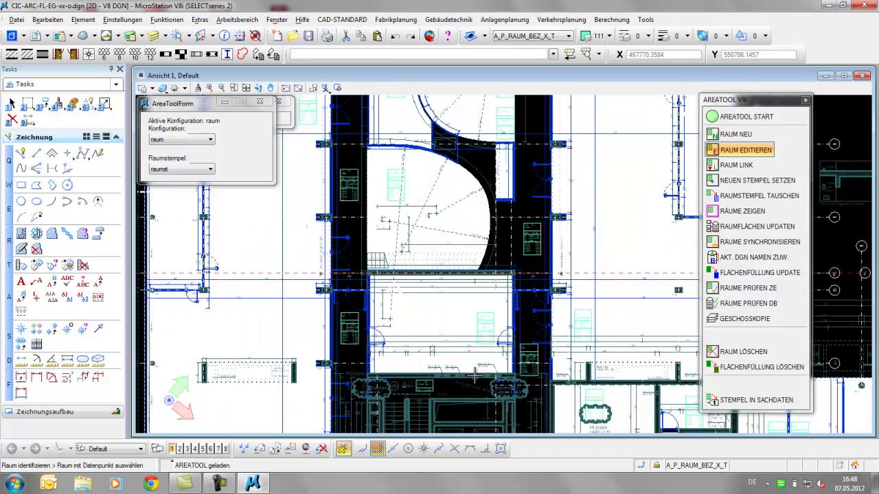
pyautogui.scroll(2, 477, 371)
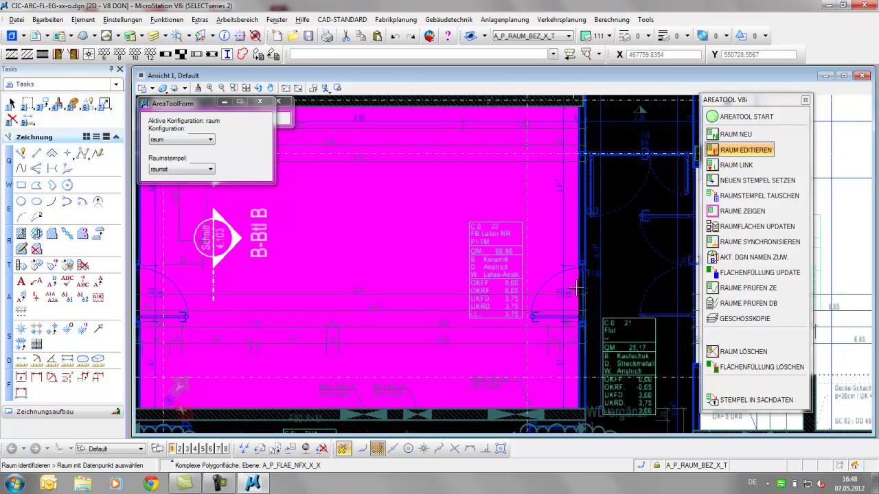
pyautogui.click(577, 289)
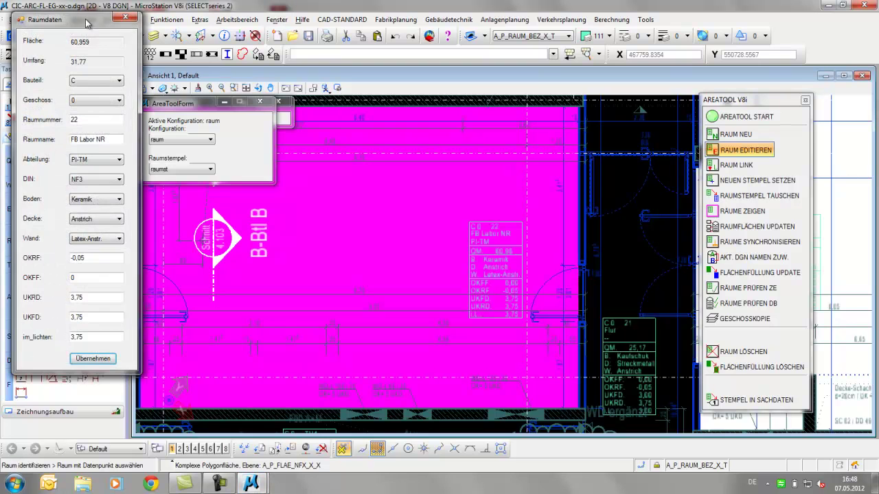
pyautogui.moveTo(212, 87); pyautogui.dragTo(413, 62)
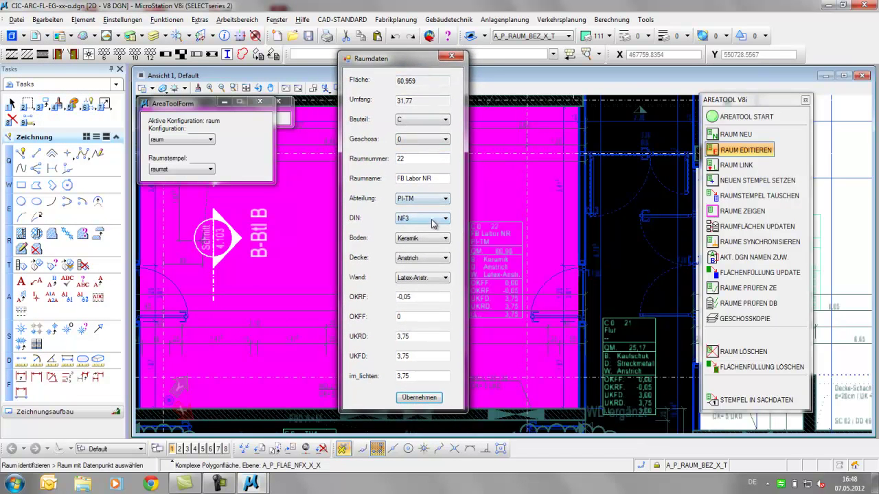
# Step: Review the floor and ceiling finish options, choose Latex-Anstr. as the wall finish, and apply the room data
pyautogui.click(431, 244)
pyautogui.click(431, 244)
pyautogui.click(434, 259)
pyautogui.click(432, 260)
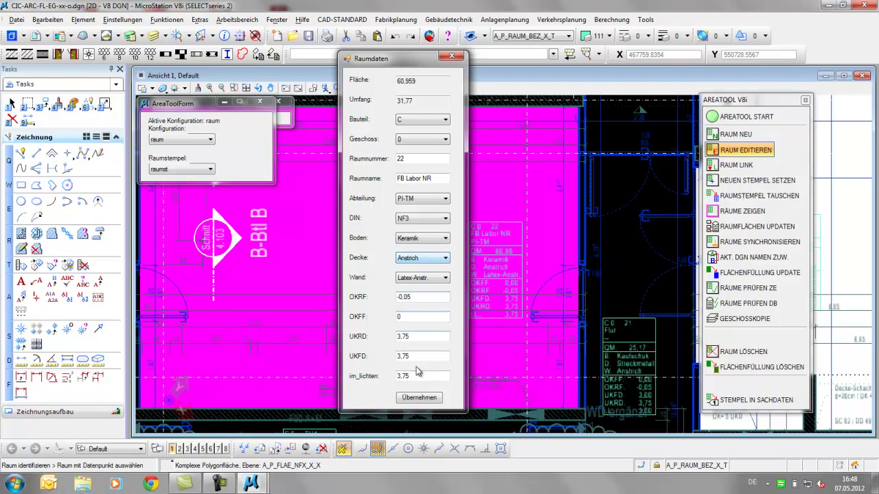
pyautogui.click(443, 280)
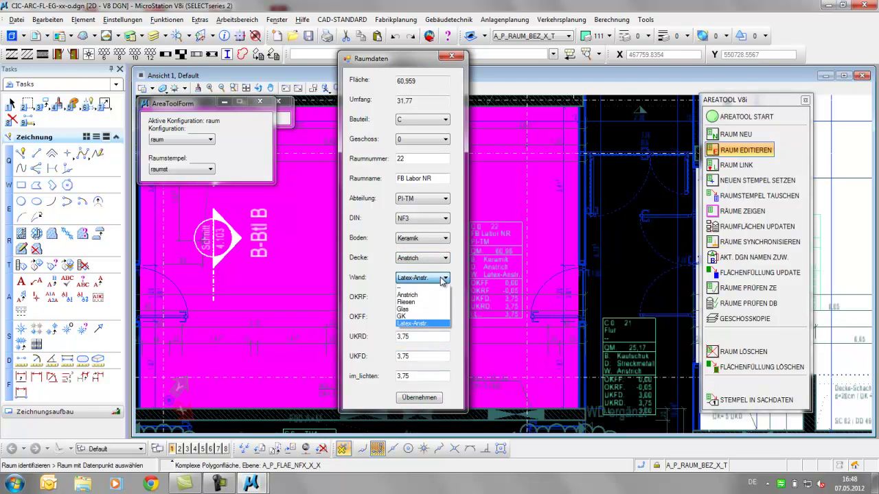
pyautogui.click(432, 322)
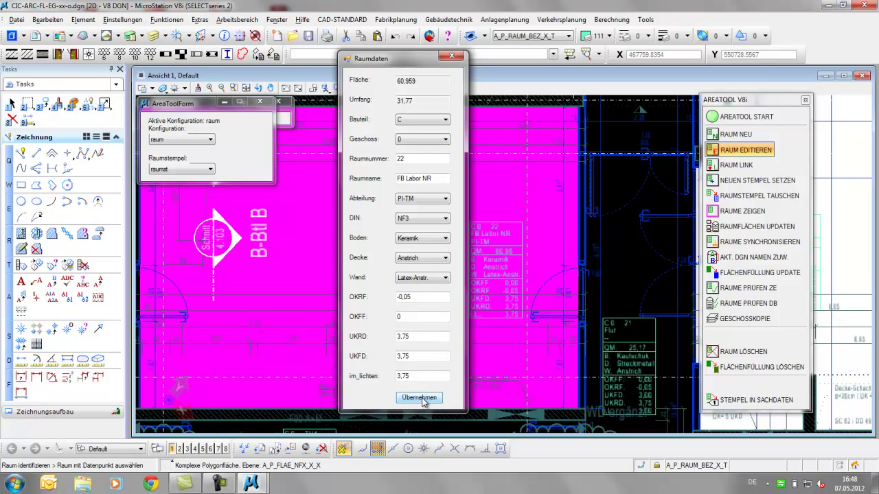
pyautogui.click(420, 398)
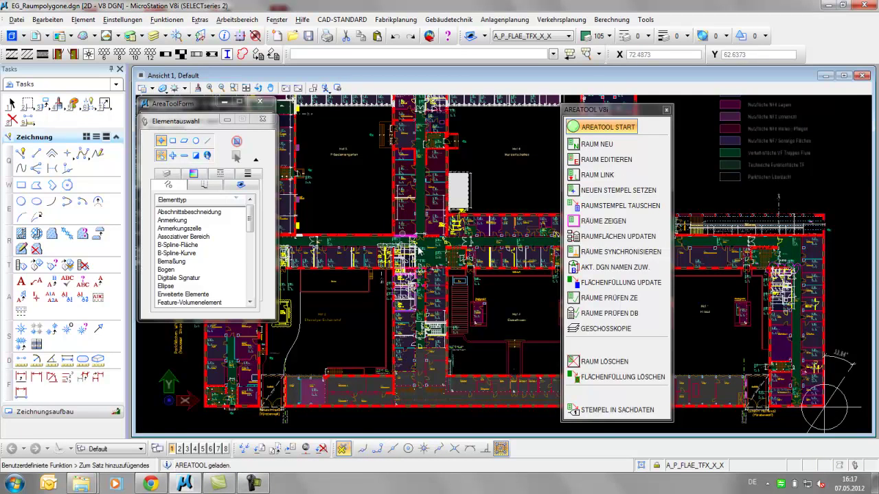
# Step: Open the room data of the central room Z2_EG in the EG_Raumpolygone.dgn plan to examine its attributes
pyautogui.scroll(2, 433, 258)
pyautogui.scroll(3, 451, 264)
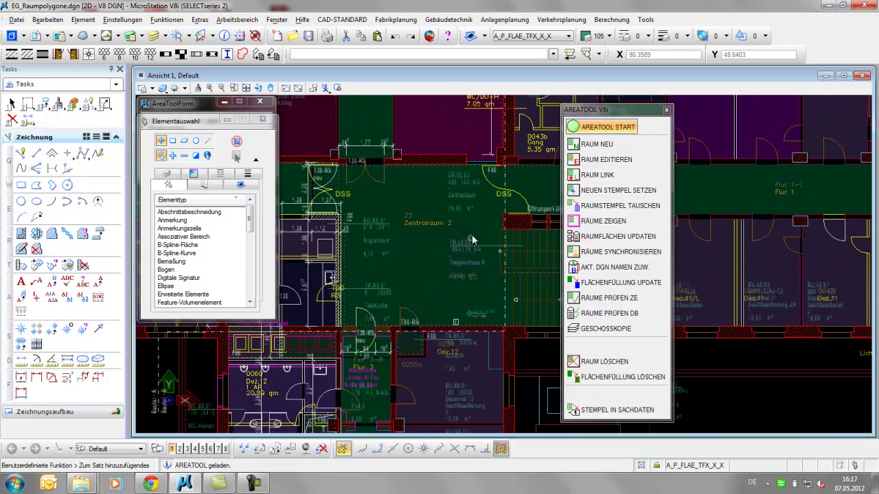
pyautogui.click(582, 160)
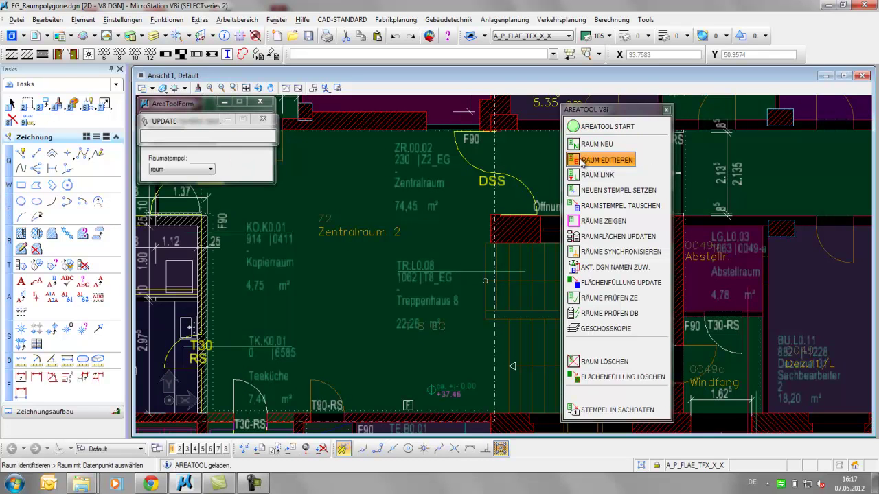
pyautogui.click(489, 217)
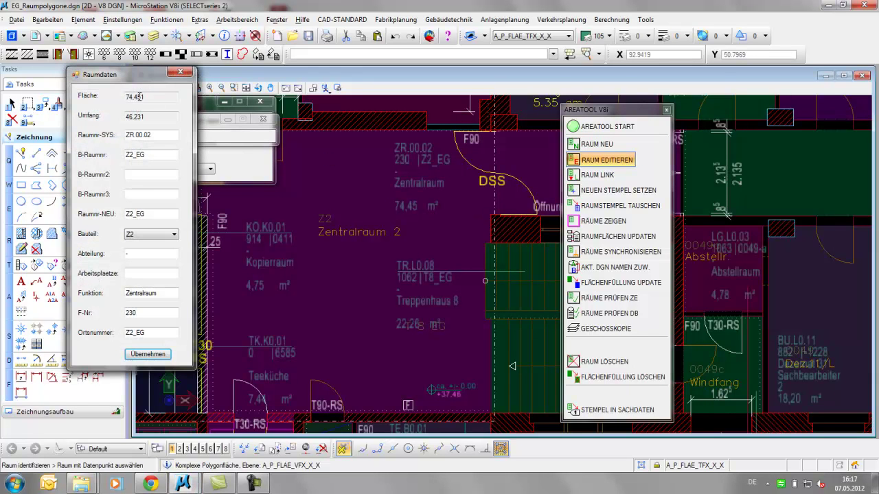
pyautogui.moveTo(132, 80)
pyautogui.mouseDown()
pyautogui.moveTo(187, 101)
pyautogui.moveTo(419, 127)
pyautogui.moveTo(426, 120)
pyautogui.mouseUp()
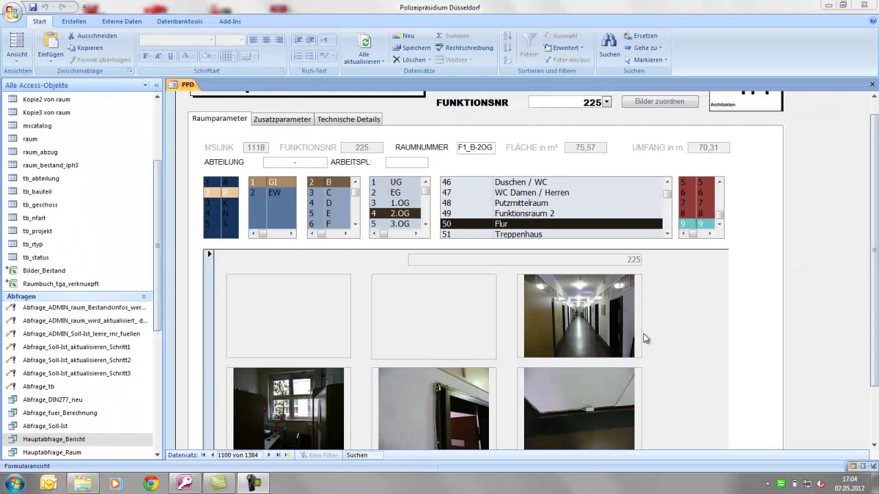
# Step: In the Access form PPD, view the room parameters and photos for function numbers 231, 232 and 235 in turn
pyautogui.click(607, 103)
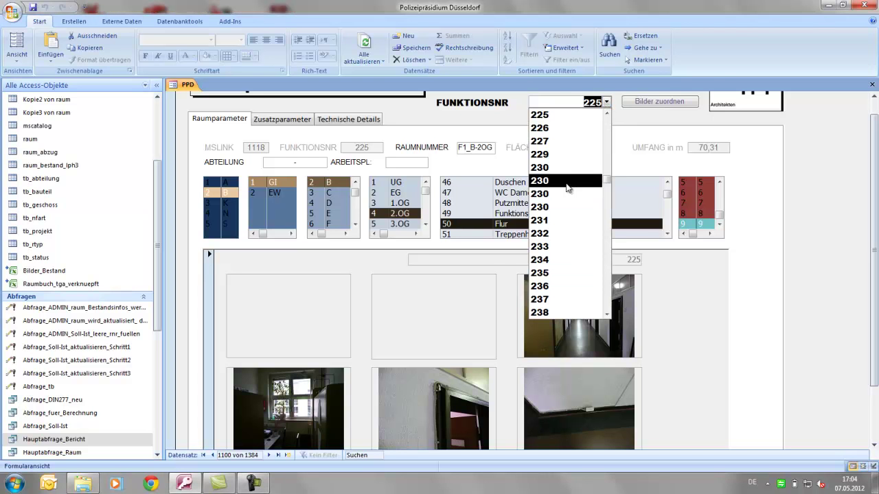
pyautogui.click(555, 220)
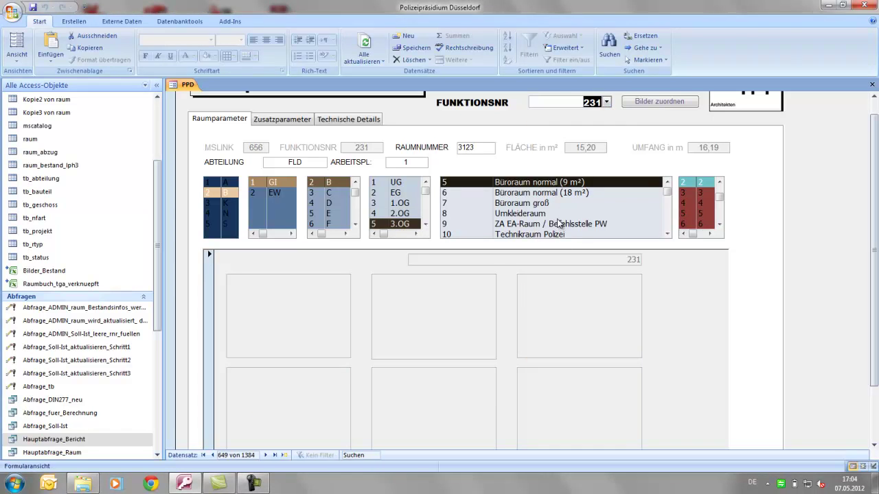
pyautogui.click(607, 102)
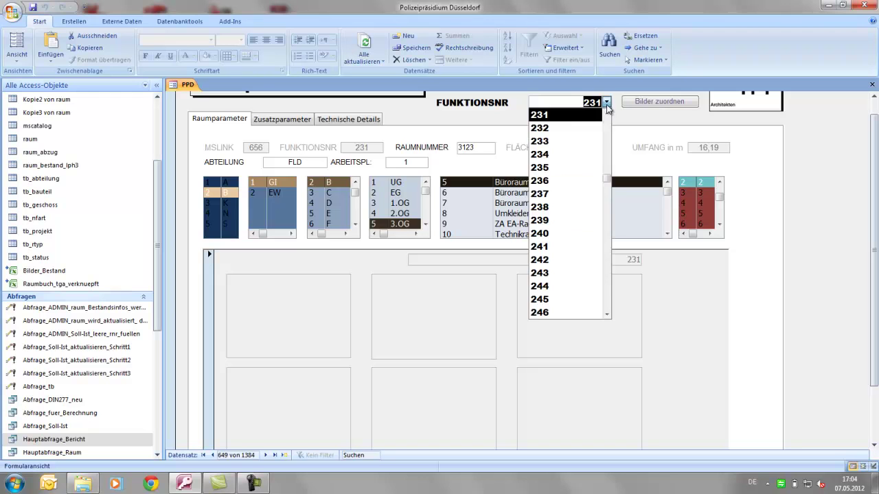
pyautogui.click(563, 129)
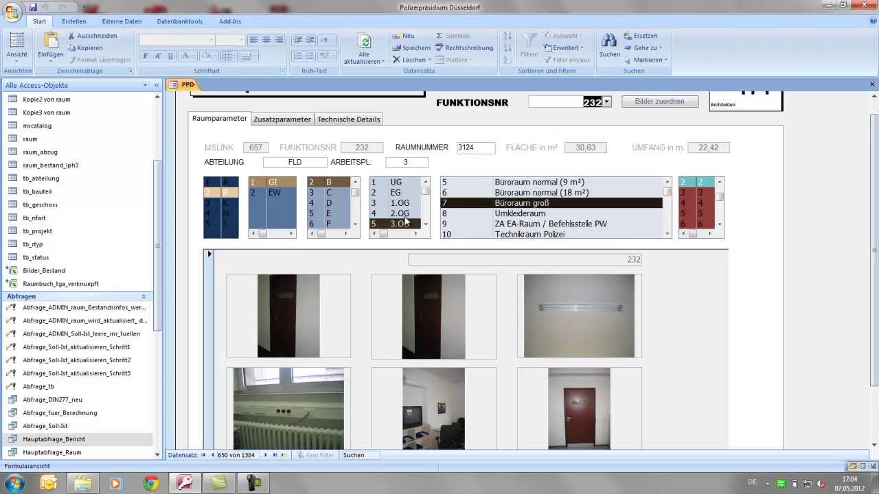
pyautogui.click(606, 104)
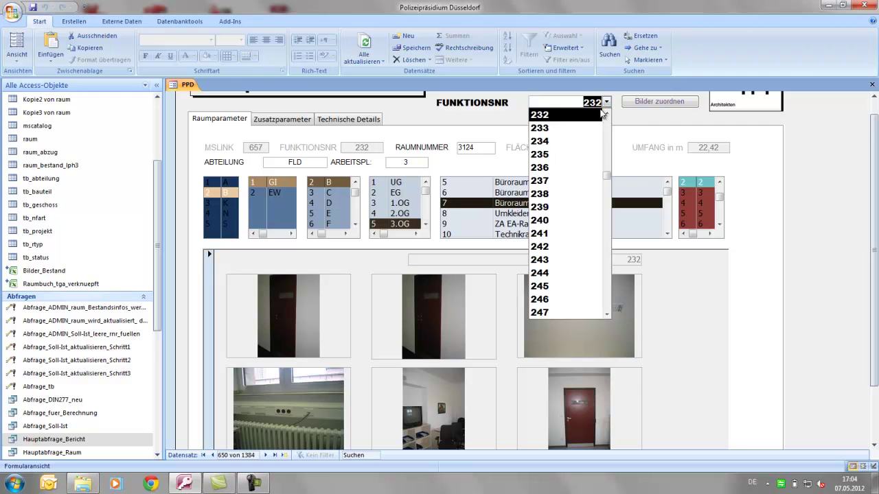
pyautogui.click(549, 151)
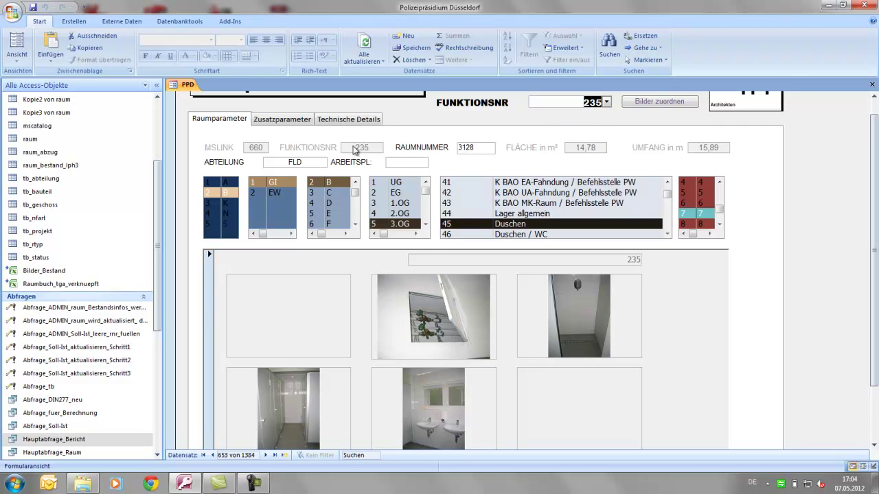
# Step: Open the raum table and look through the areas, perimeters and function numbers of its room records
pyautogui.doubleClick(23, 142)
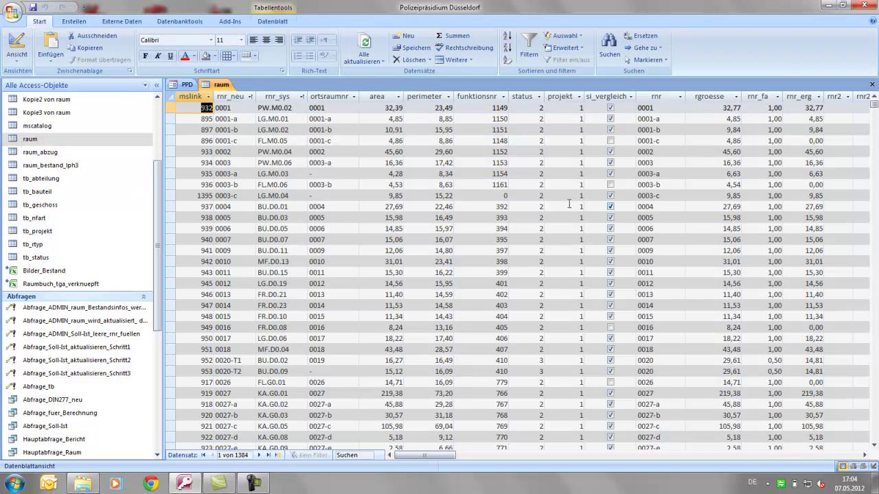
pyautogui.scroll(-9, 549, 213)
pyautogui.scroll(-15, 503, 225)
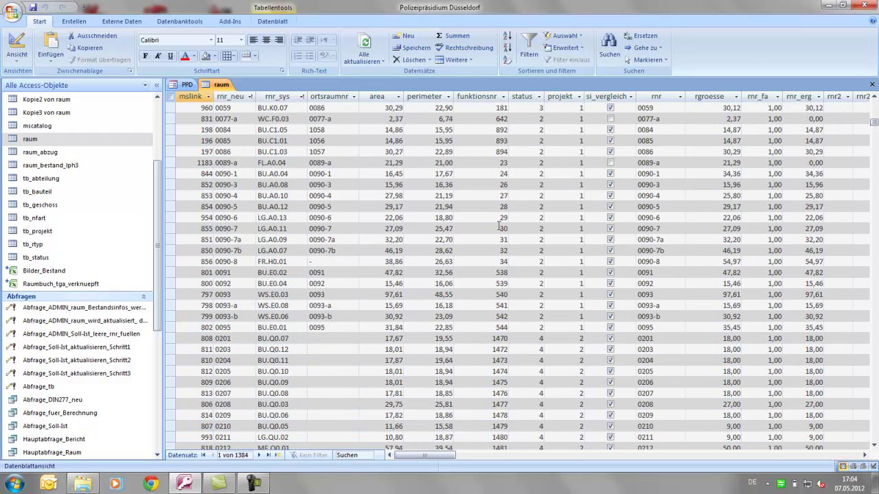